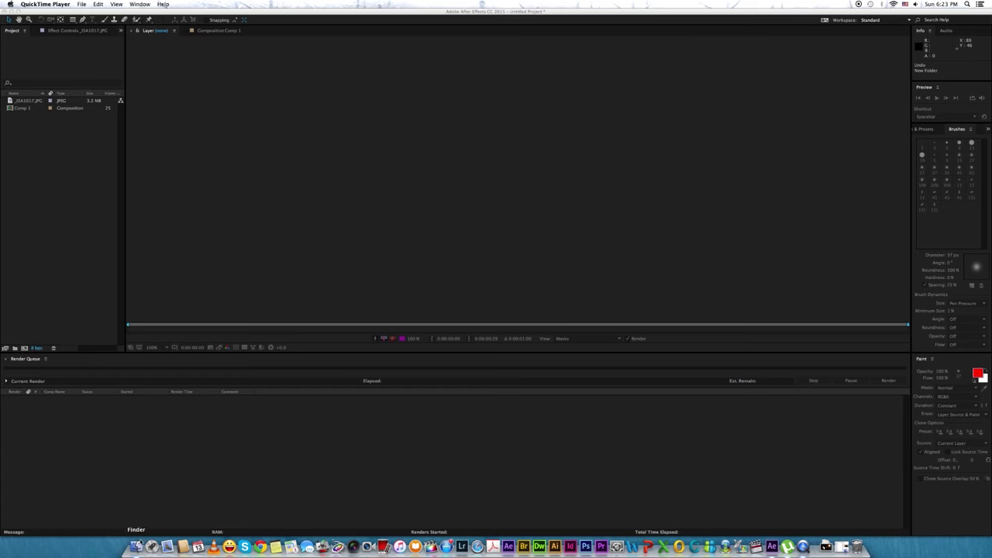
- Copy the FX_Particle Builder folder from the downloaded particle presets' After Effects Script folder
{"action": "left_click", "coordinate": [131, 533]}
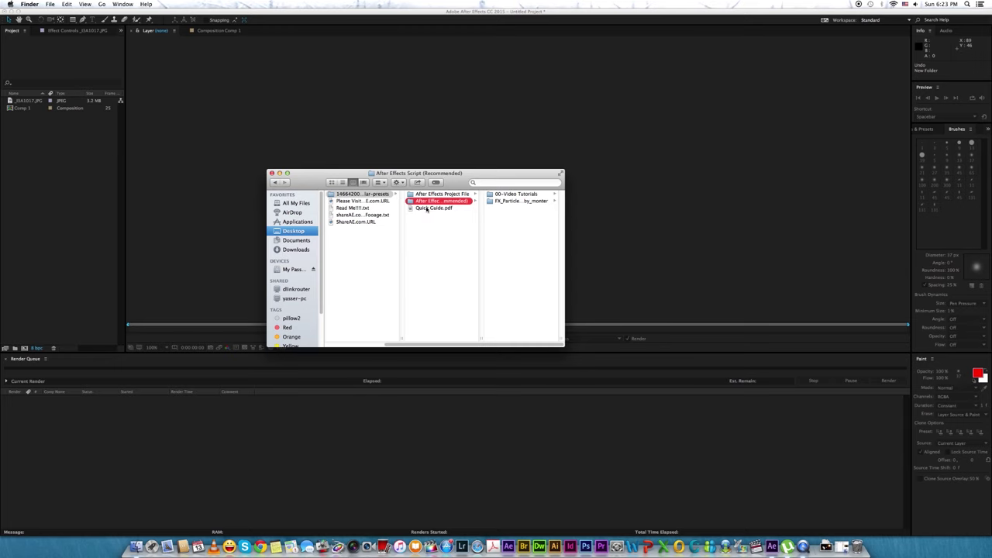
{"action": "left_click", "coordinate": [355, 193]}
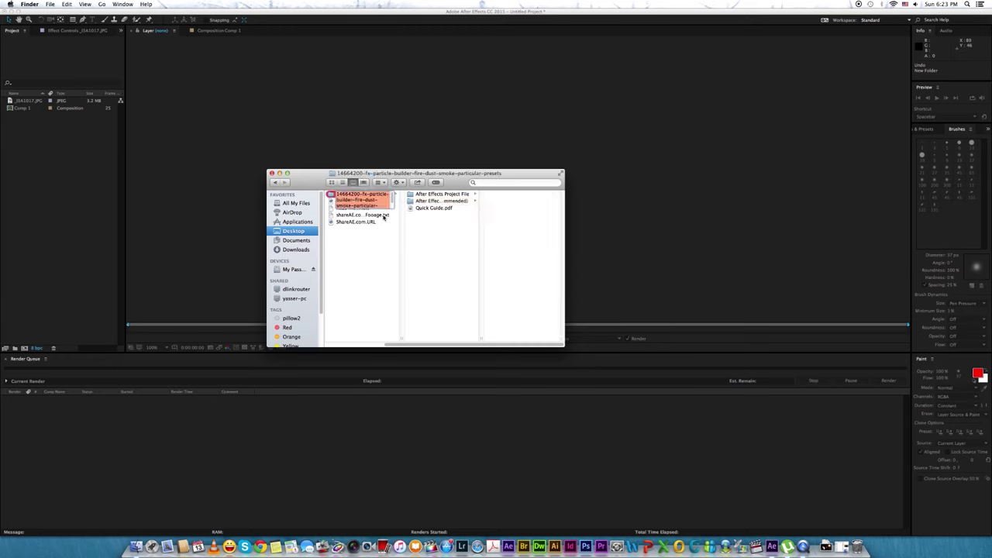
{"action": "left_click", "coordinate": [432, 194]}
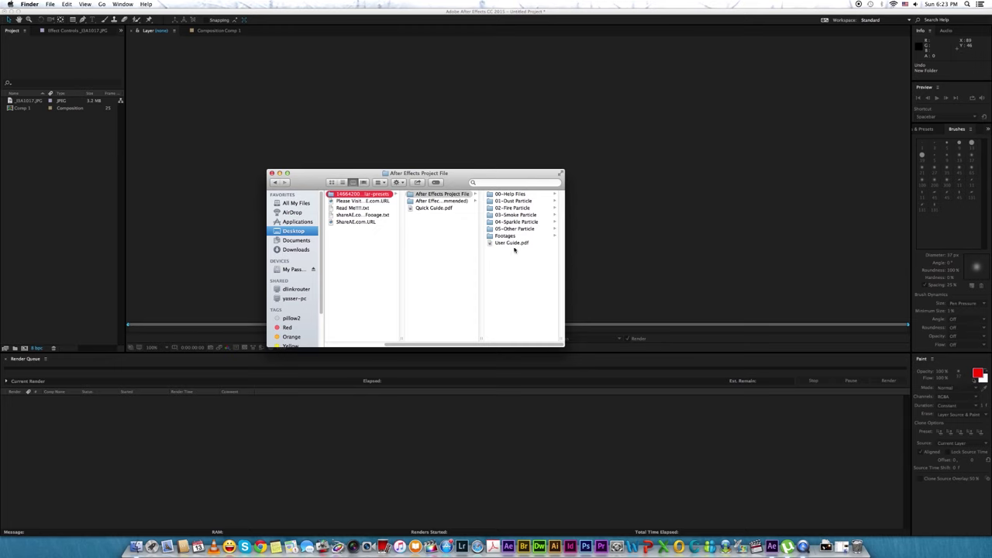
{"action": "left_click", "coordinate": [437, 200]}
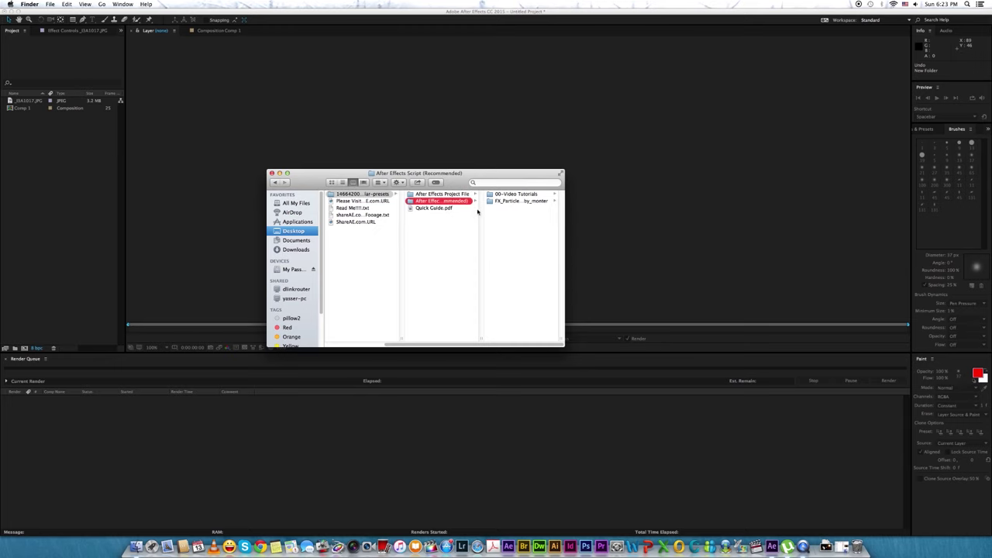
{"action": "left_click", "coordinate": [520, 194]}
{"action": "left_click", "coordinate": [428, 203]}
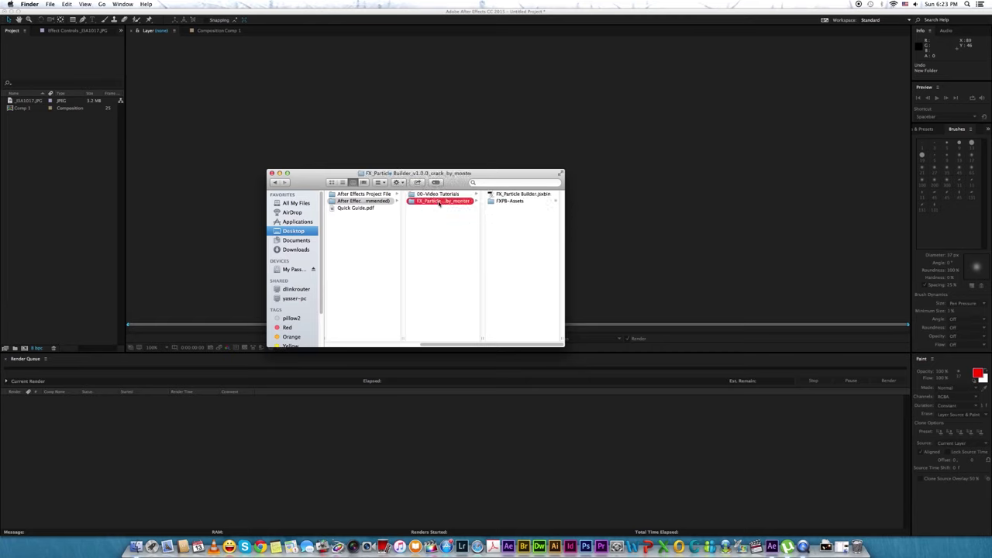
{"action": "right_click", "coordinate": [437, 201]}
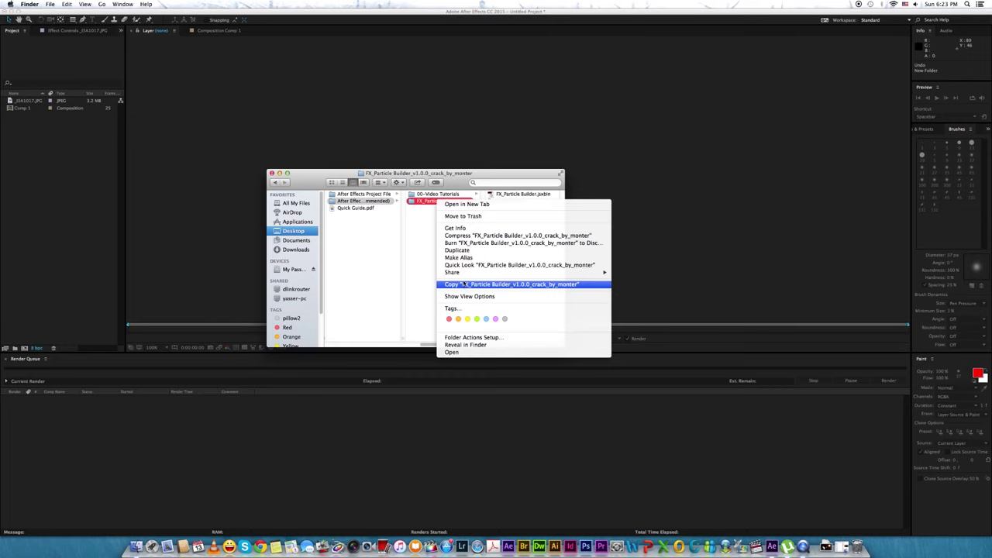
{"action": "left_click", "coordinate": [463, 286]}
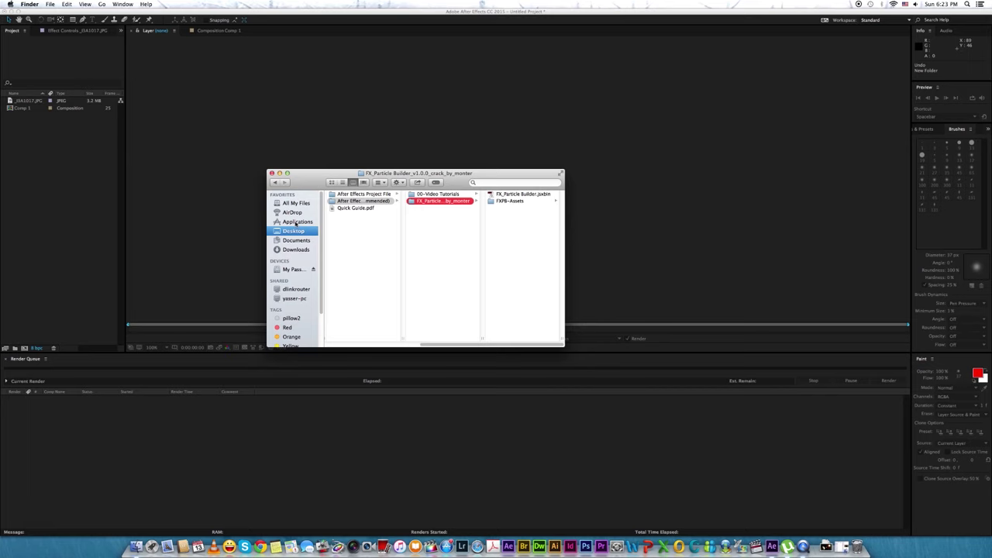
- Locate the Scripts folder under Applications > Adobe After Effects CC 2015, then close Finder
{"action": "left_click", "coordinate": [296, 222]}
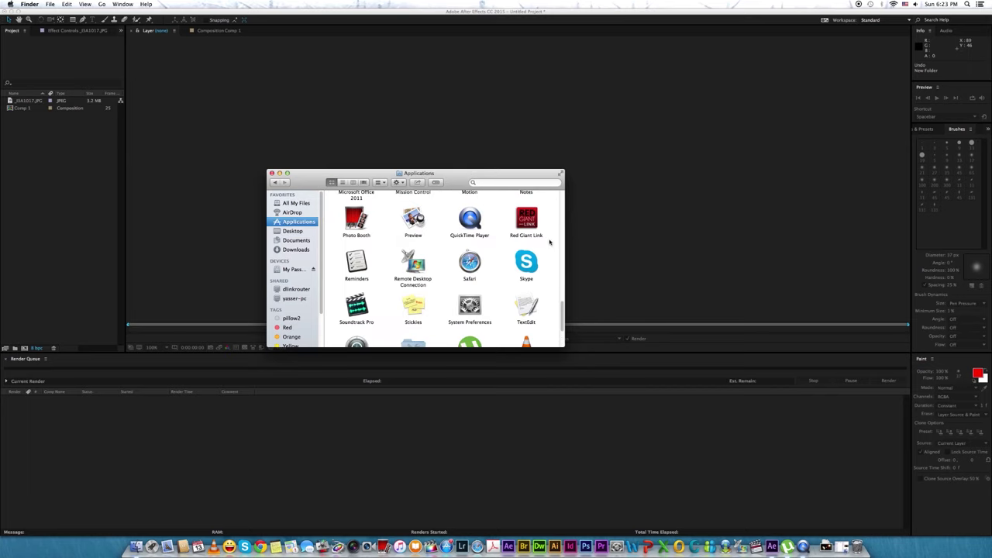
{"action": "left_click_drag", "start_coordinate": [564, 305], "coordinate": [562, 201]}
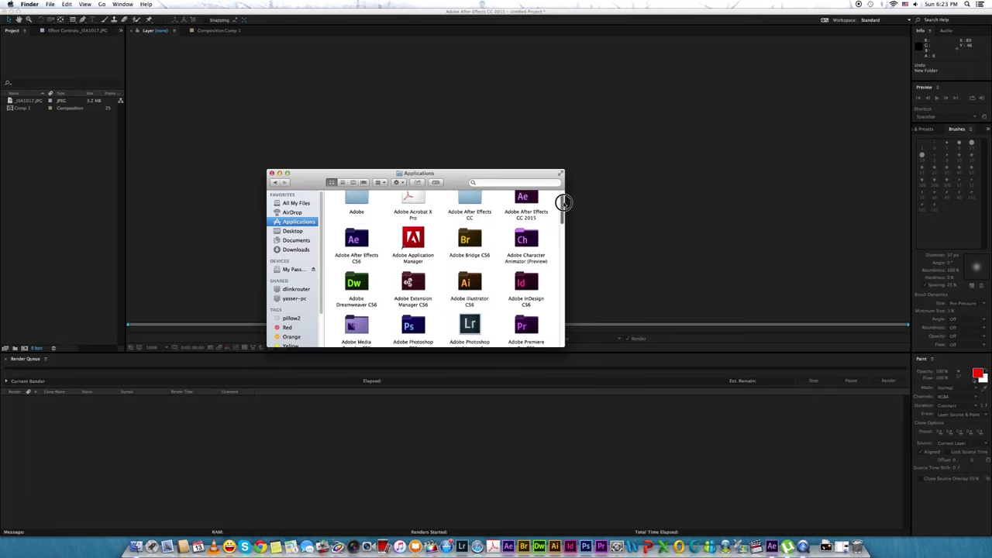
{"action": "left_click", "coordinate": [522, 207]}
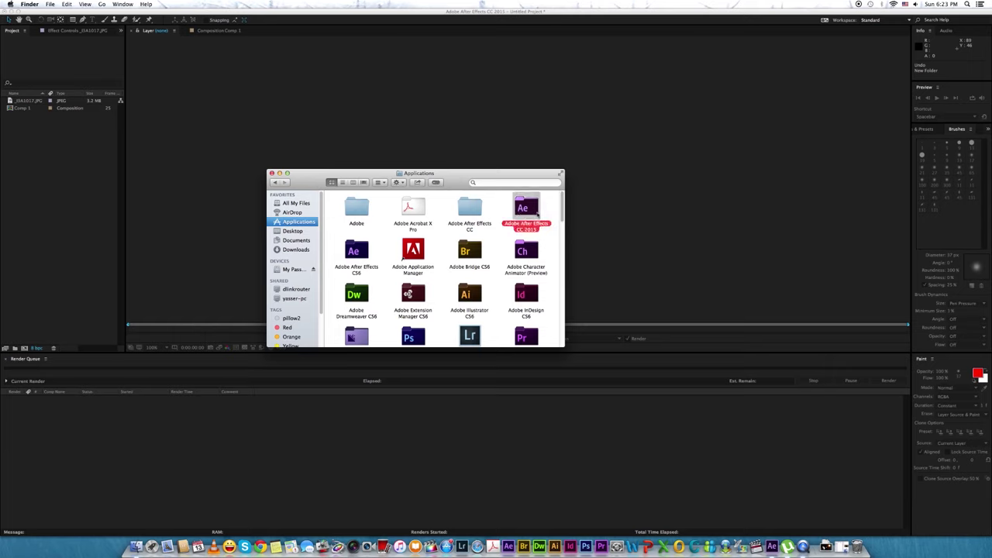
{"action": "double_click", "coordinate": [525, 211]}
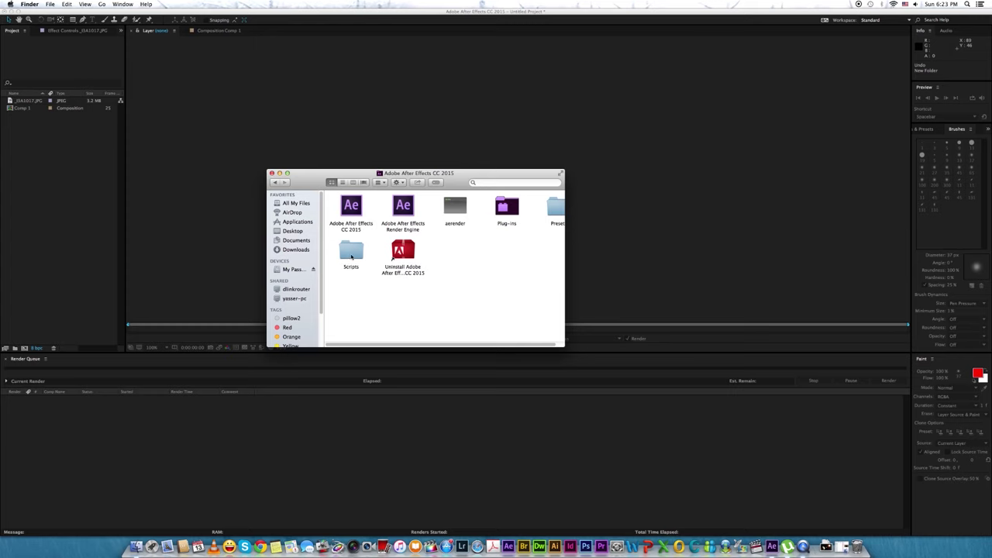
{"action": "double_click", "coordinate": [350, 251]}
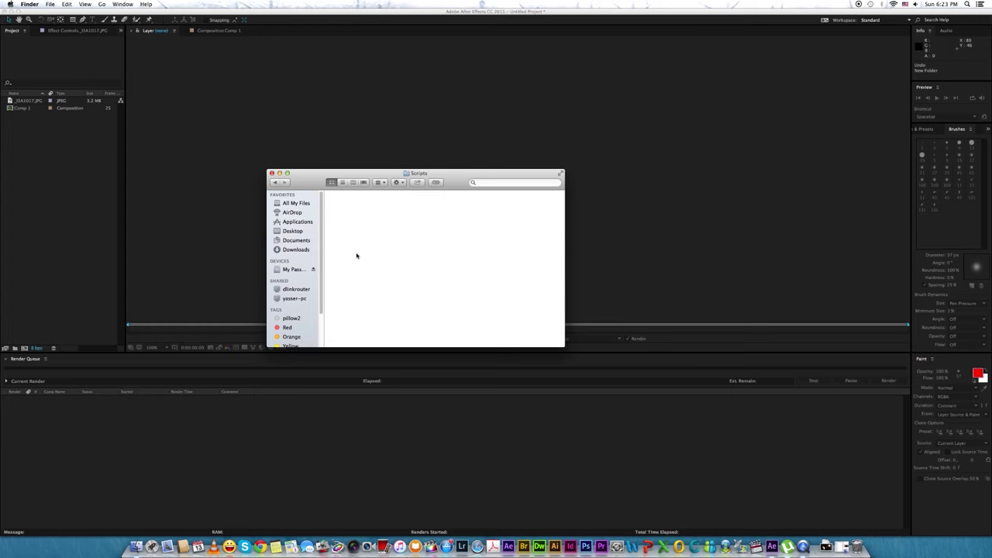
{"action": "right_click", "coordinate": [497, 299]}
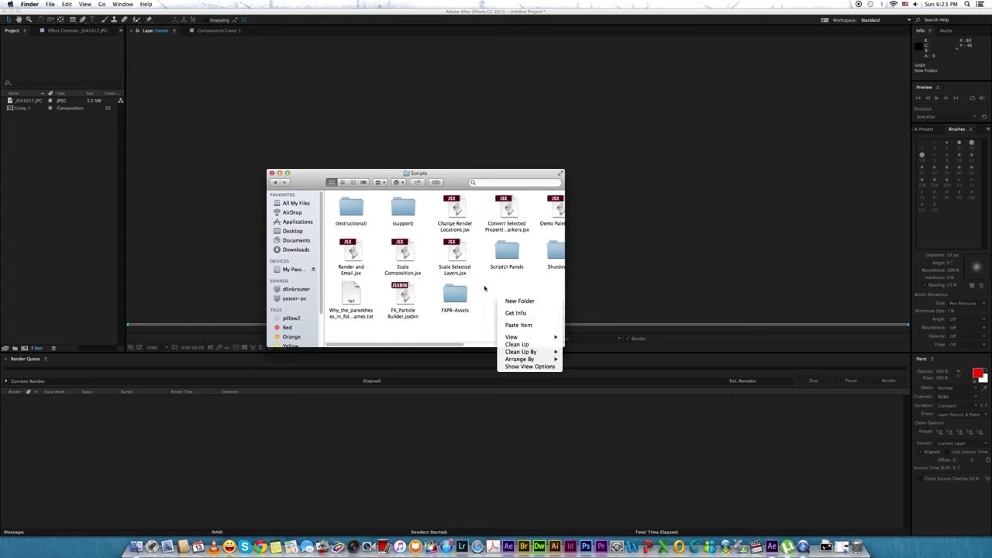
{"action": "left_click", "coordinate": [486, 318]}
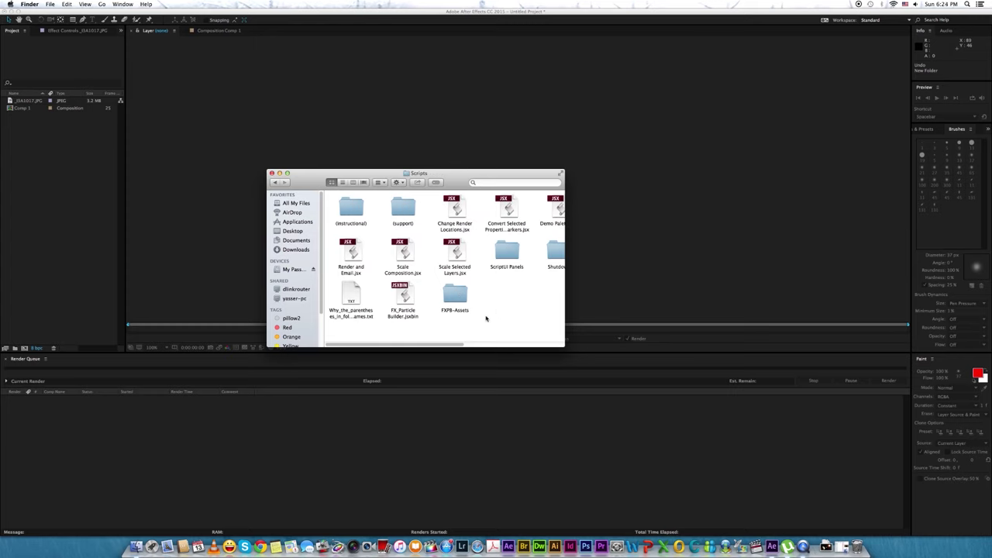
{"action": "left_click", "coordinate": [272, 173]}
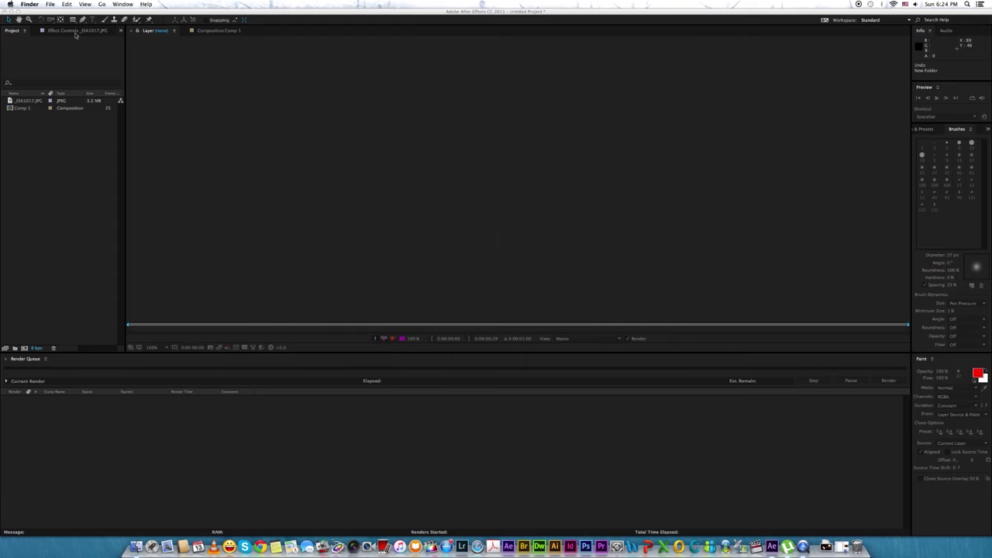
- Run FX_Particle Builder.jsxbin from File > Scripts and place its panel at the upper right
{"action": "left_click", "coordinate": [61, 160]}
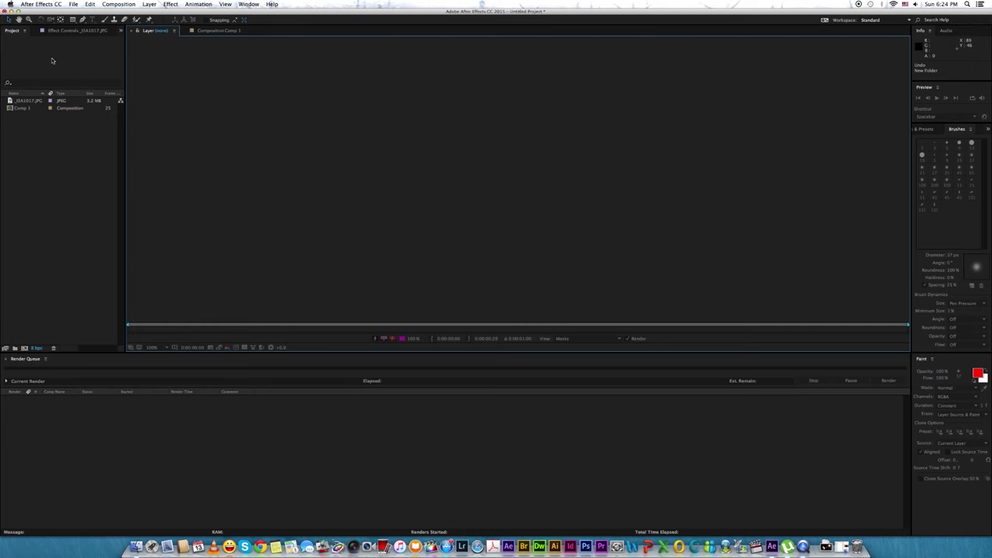
{"action": "left_click", "coordinate": [73, 4]}
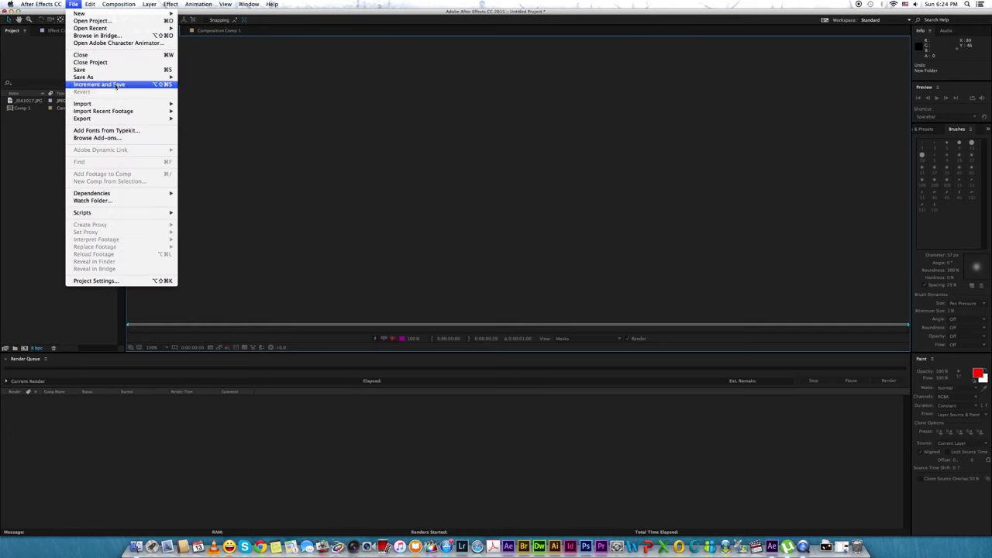
{"action": "mouse_move", "coordinate": [162, 214]}
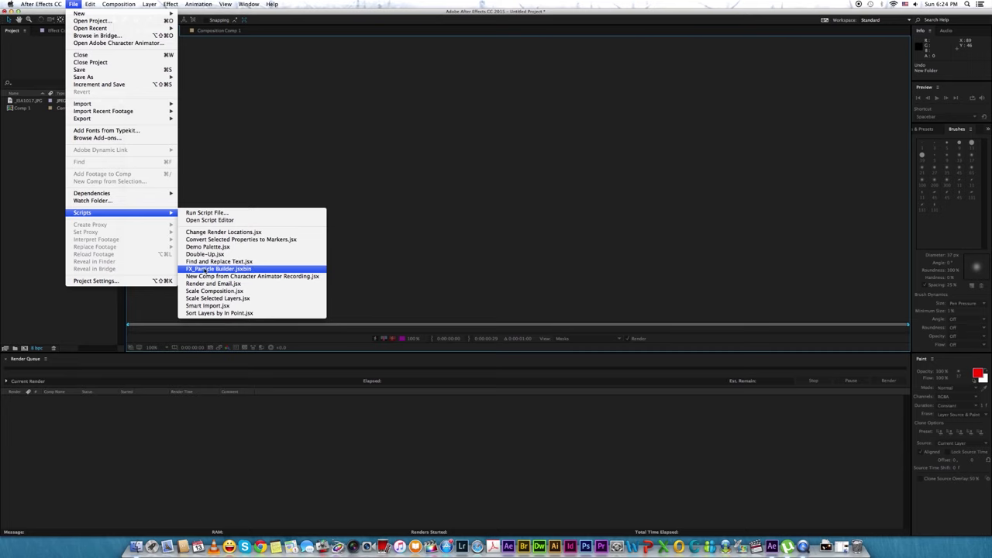
{"action": "left_click", "coordinate": [218, 269]}
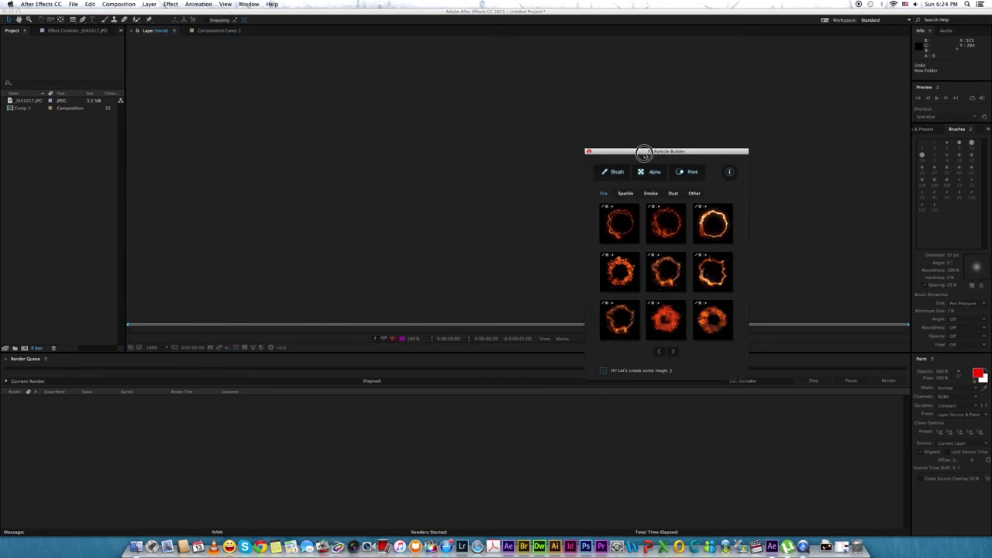
{"action": "left_click_drag", "start_coordinate": [473, 167], "coordinate": [748, 72]}
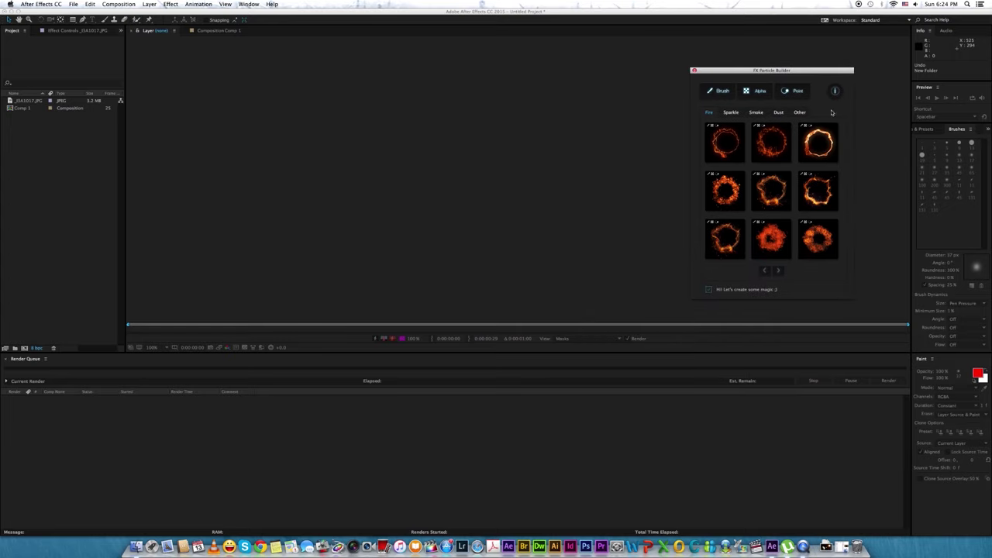
{"action": "mouse_move", "coordinate": [816, 72]}
{"action": "left_mouse_down"}
{"action": "mouse_move", "coordinate": [755, 71]}
{"action": "mouse_move", "coordinate": [799, 58]}
{"action": "left_mouse_up"}
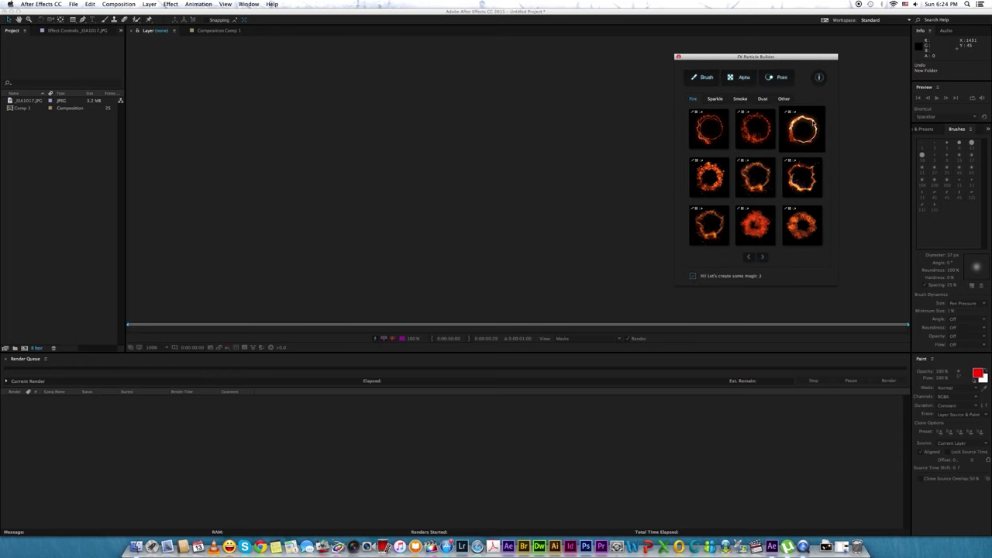
- Browse the Fire, Sparkle, Smoke, Dust and Other preset pages, ending on Other
{"action": "left_click", "coordinate": [762, 258]}
{"action": "left_click", "coordinate": [748, 257]}
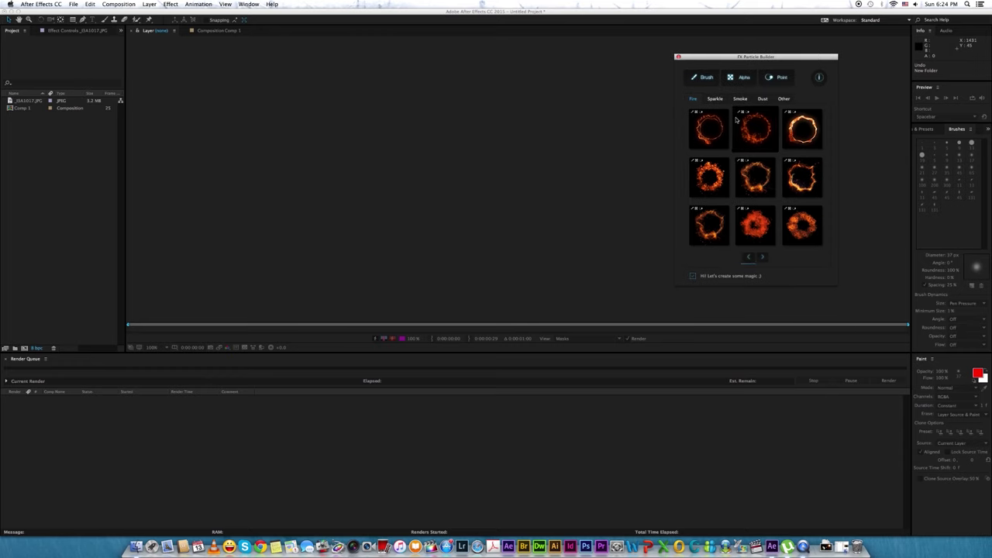
{"action": "left_click", "coordinate": [715, 100]}
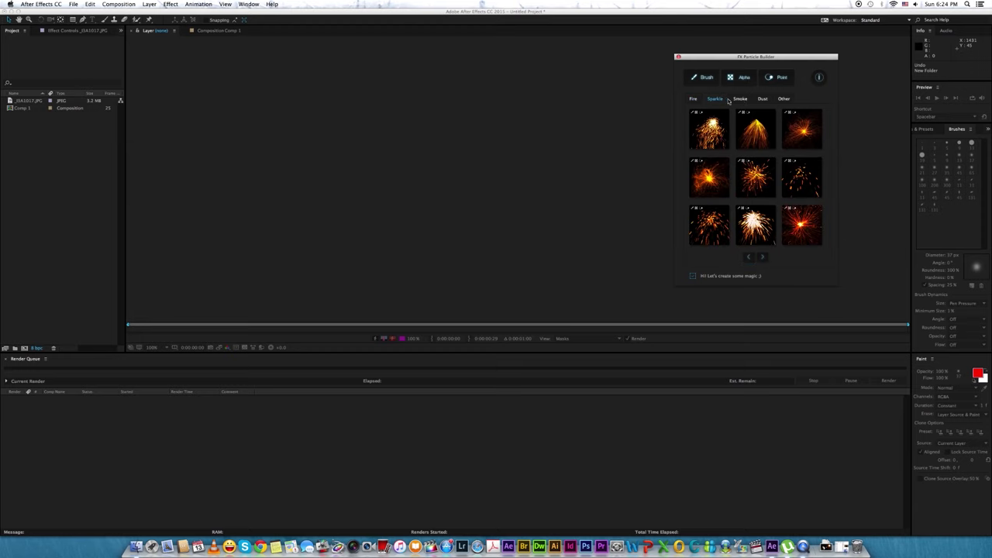
{"action": "left_click", "coordinate": [740, 99]}
{"action": "left_click", "coordinate": [763, 99]}
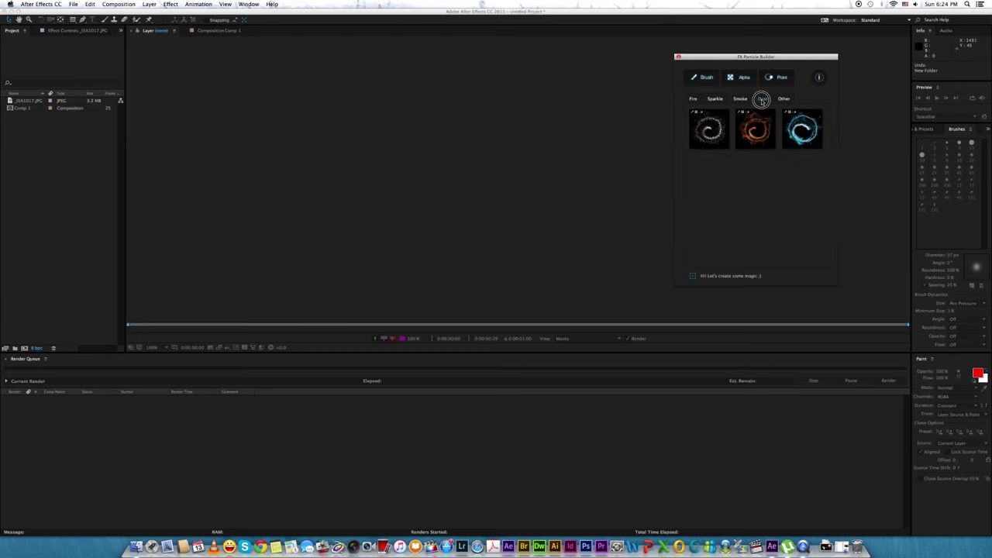
{"action": "left_click", "coordinate": [783, 99]}
{"action": "left_click", "coordinate": [762, 256]}
{"action": "left_click", "coordinate": [746, 257]}
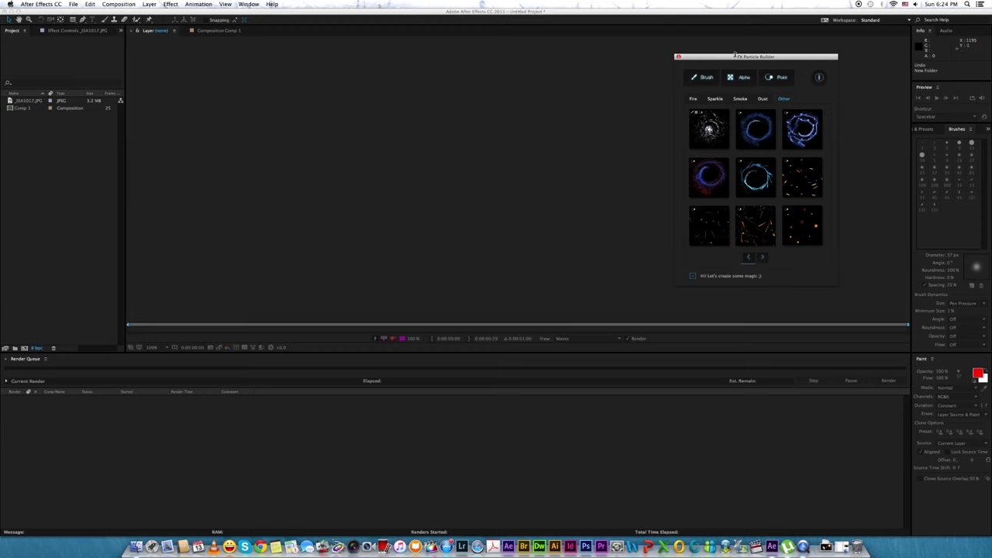
{"action": "left_click_drag", "start_coordinate": [745, 57], "coordinate": [781, 53]}
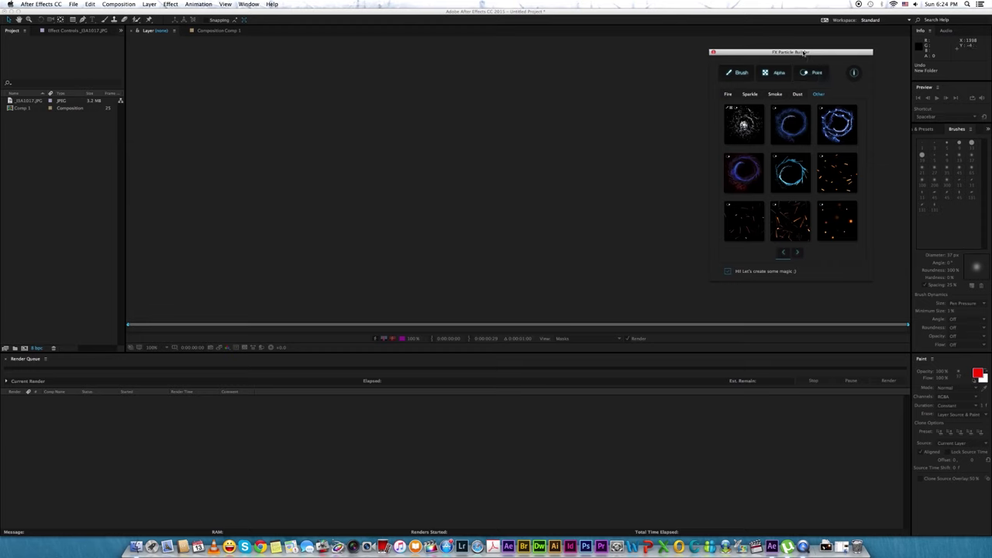
{"action": "left_click_drag", "start_coordinate": [788, 52], "coordinate": [843, 70]}
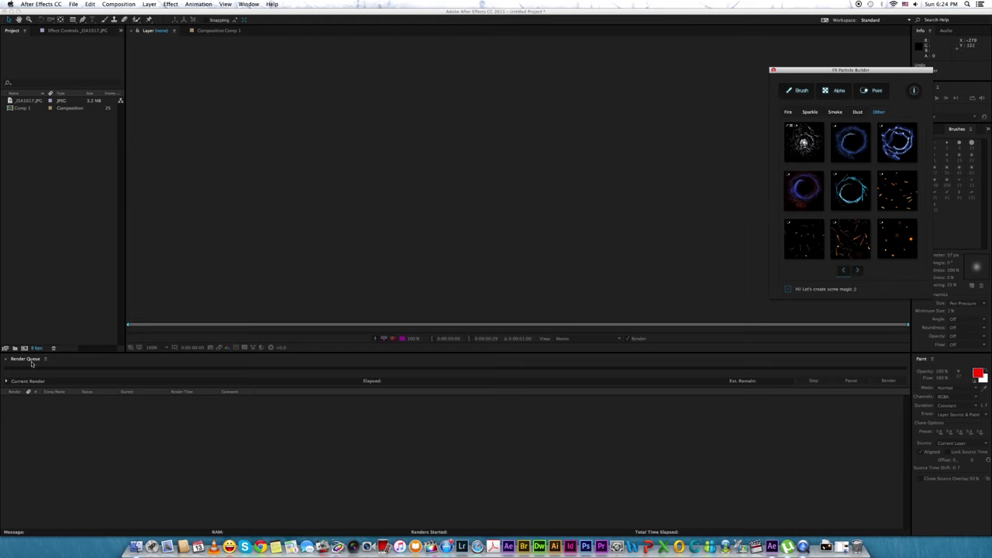
- Create Comp 2 and add the _I3A1017.JPG photo to it as a layer
{"action": "left_click", "coordinate": [29, 101]}
{"action": "left_click_drag", "start_coordinate": [29, 102], "coordinate": [34, 138]}
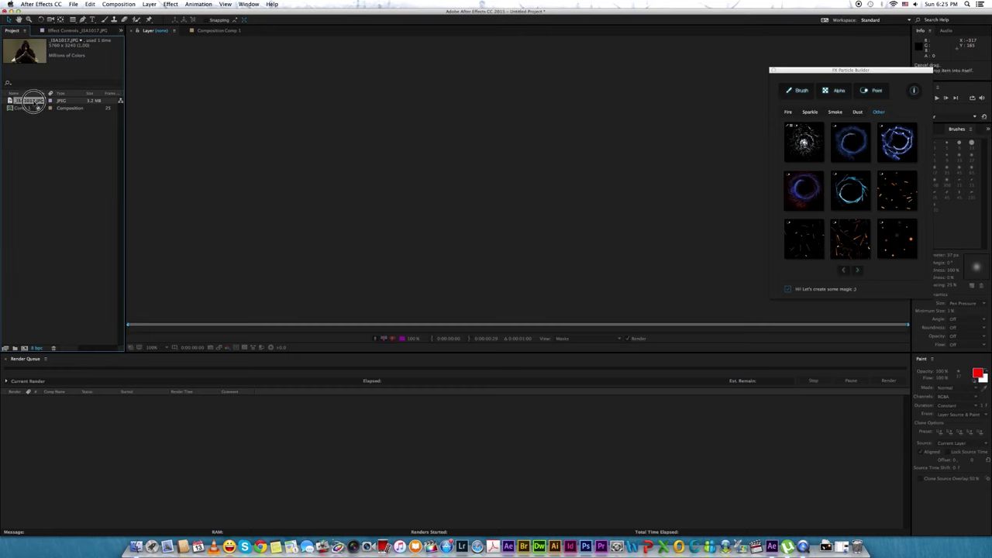
{"action": "left_click_drag", "start_coordinate": [35, 138], "coordinate": [59, 160]}
{"action": "left_click", "coordinate": [118, 4]}
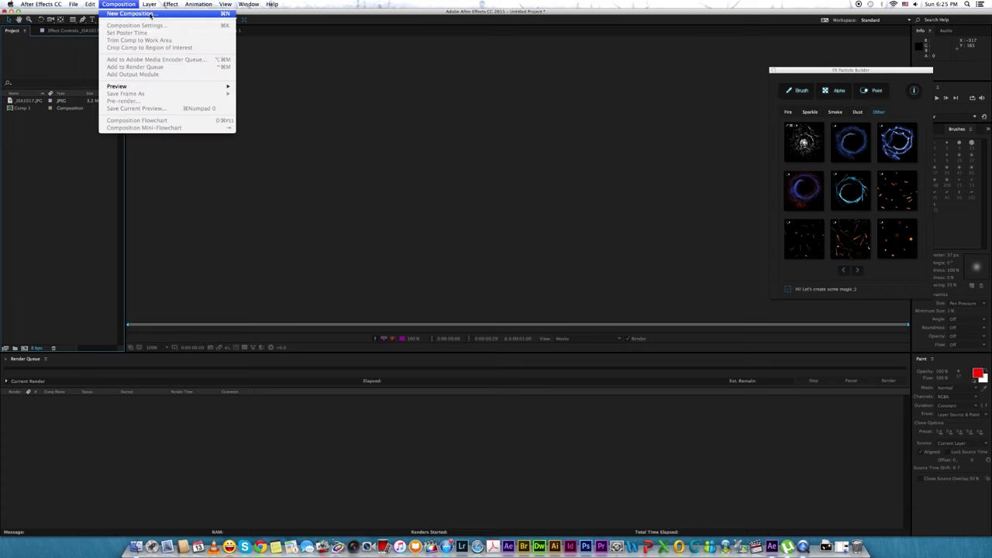
{"action": "left_click", "coordinate": [130, 14]}
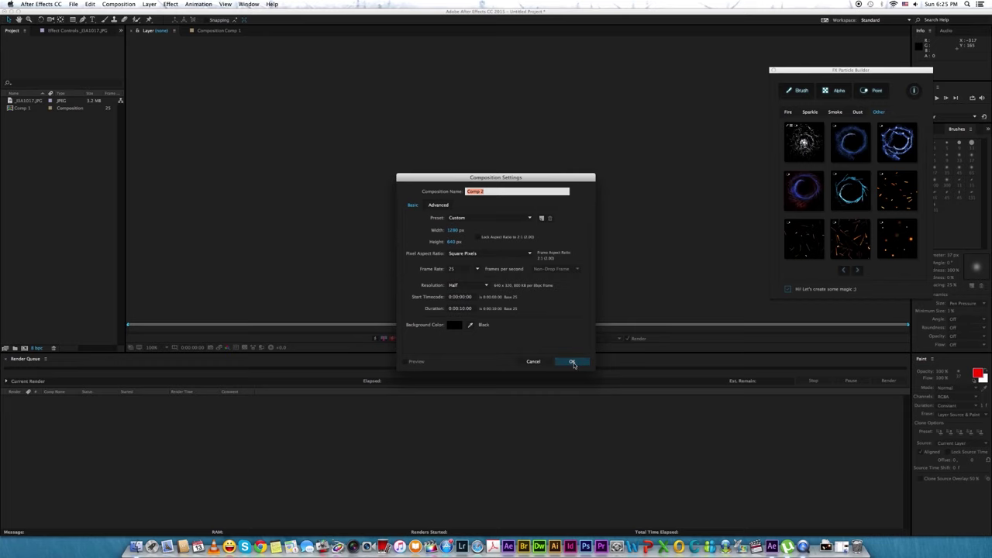
{"action": "left_click", "coordinate": [571, 362]}
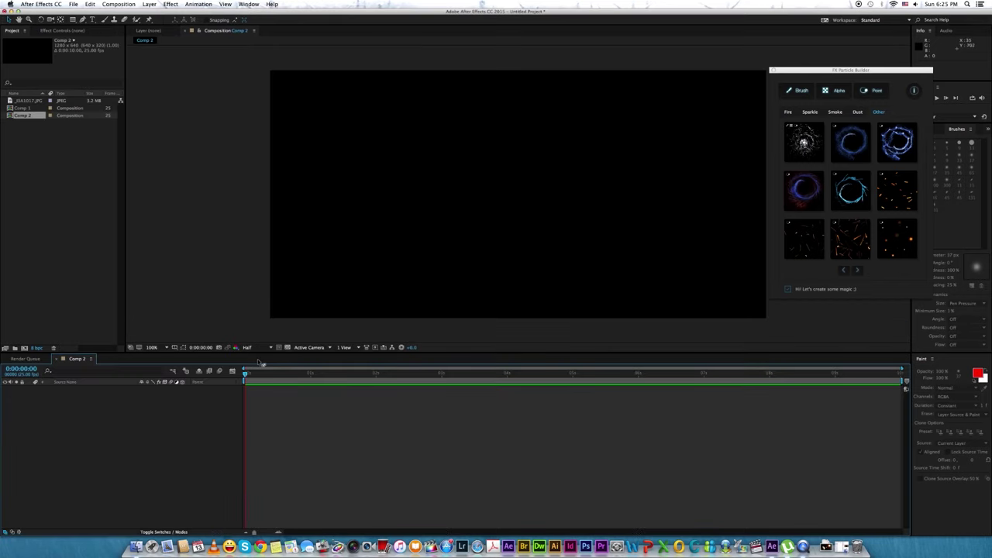
{"action": "left_click_drag", "start_coordinate": [28, 101], "coordinate": [88, 405]}
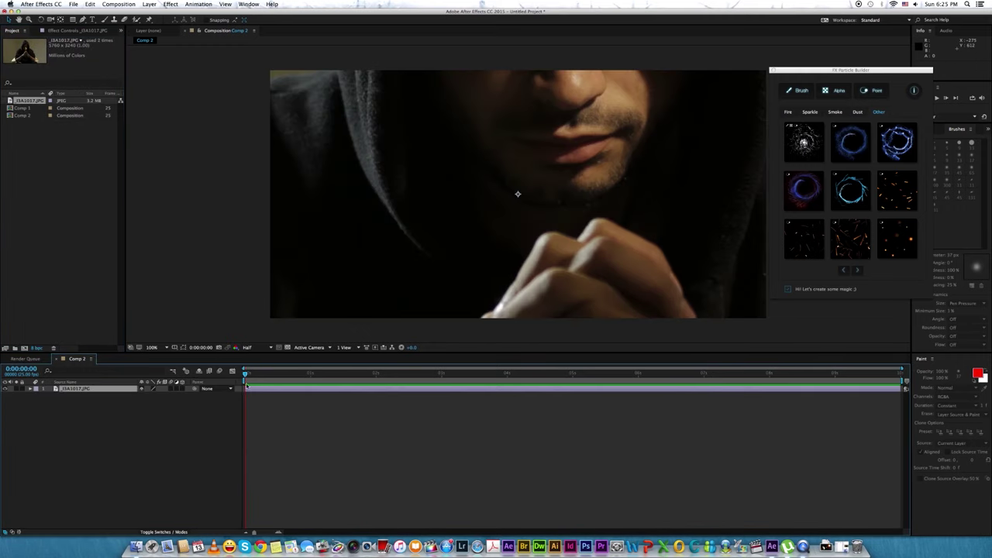
- Fit the photo layer to the comp with Transform > Fit to Comp and preview at Full resolution
{"action": "right_click", "coordinate": [440, 200]}
{"action": "mouse_move", "coordinate": [496, 227]}
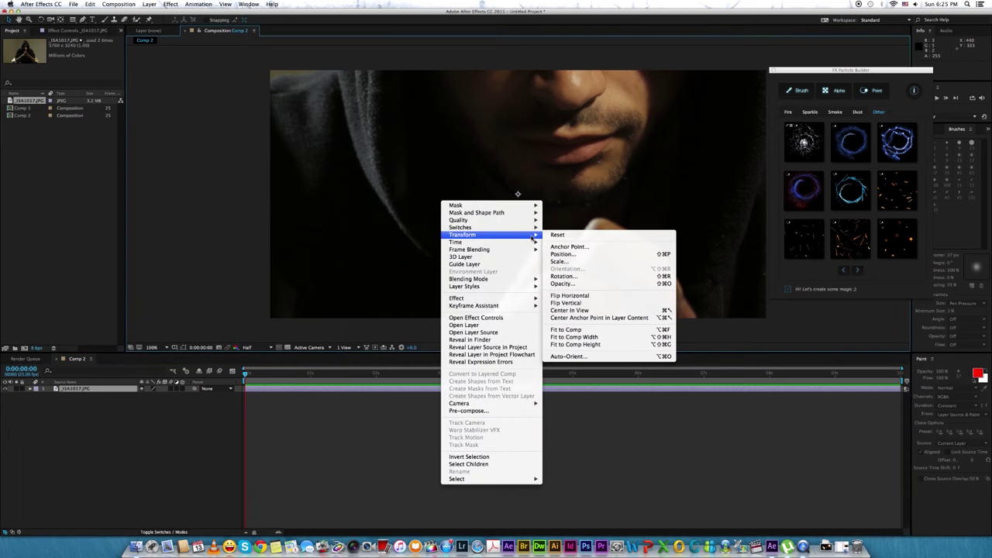
{"action": "left_click", "coordinate": [573, 329]}
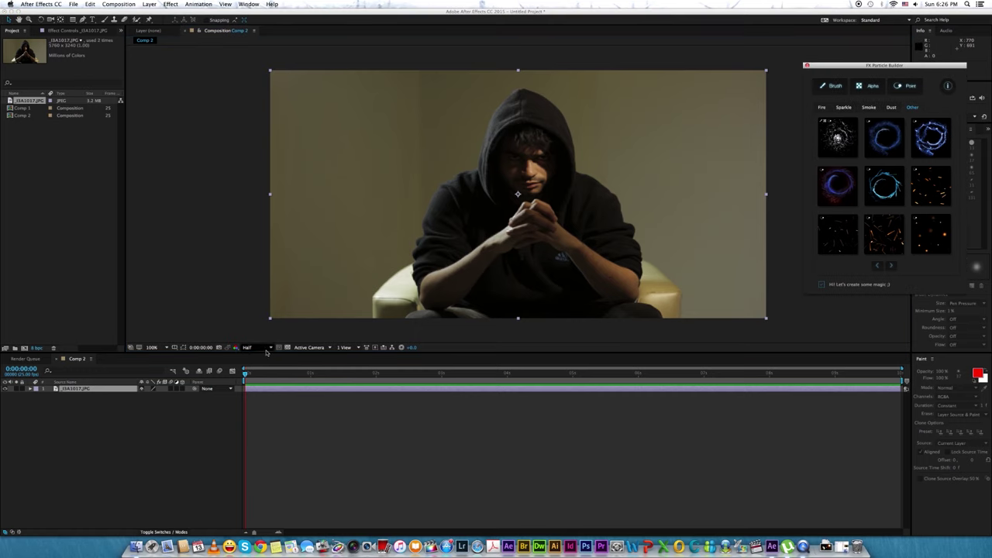
{"action": "left_click", "coordinate": [248, 347]}
{"action": "left_click", "coordinate": [258, 367]}
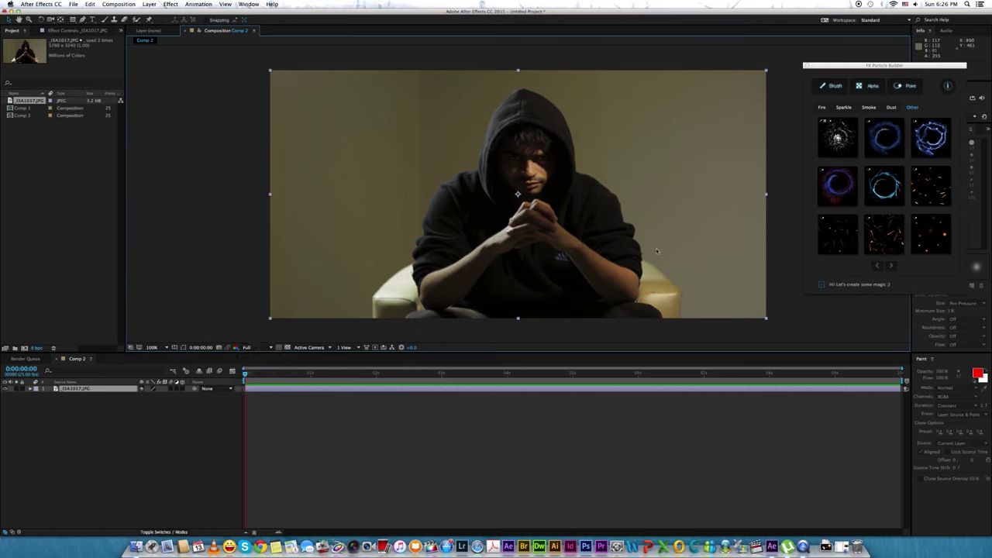
- Pick the orange Dust preset and create the 'Temp ~ Brush ~ Holder' layer for painting
{"action": "left_click_drag", "start_coordinate": [885, 64], "coordinate": [862, 70]}
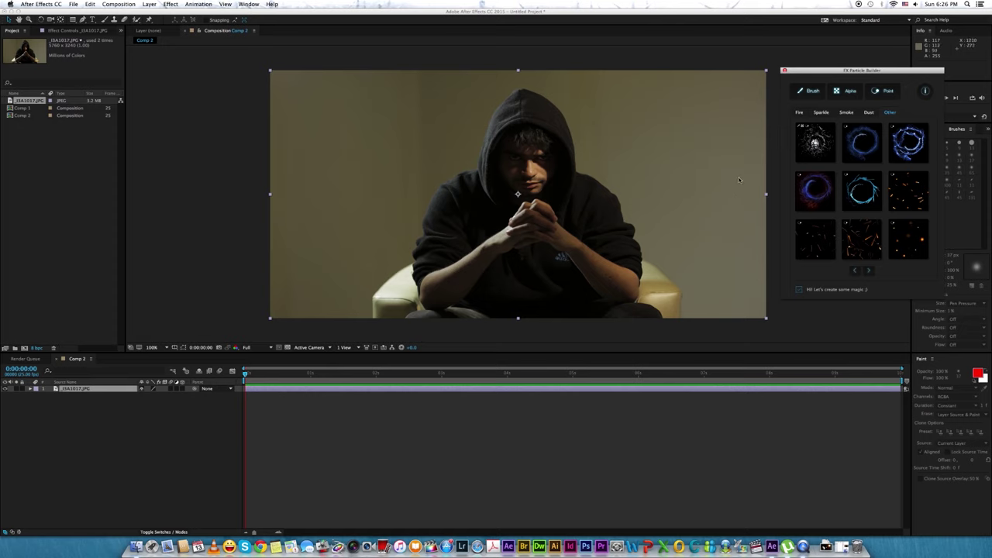
{"action": "left_click_drag", "start_coordinate": [851, 70], "coordinate": [852, 67]}
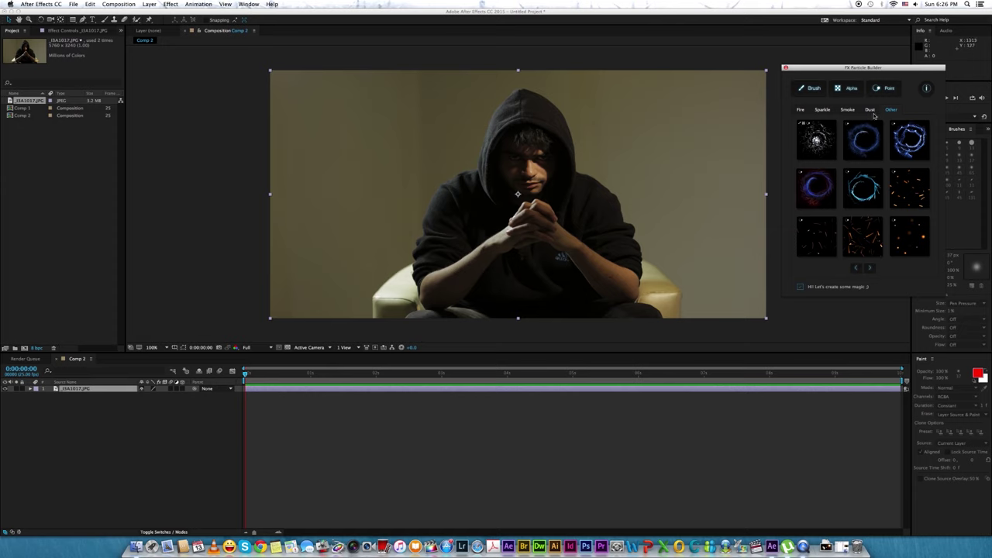
{"action": "left_click", "coordinate": [870, 110]}
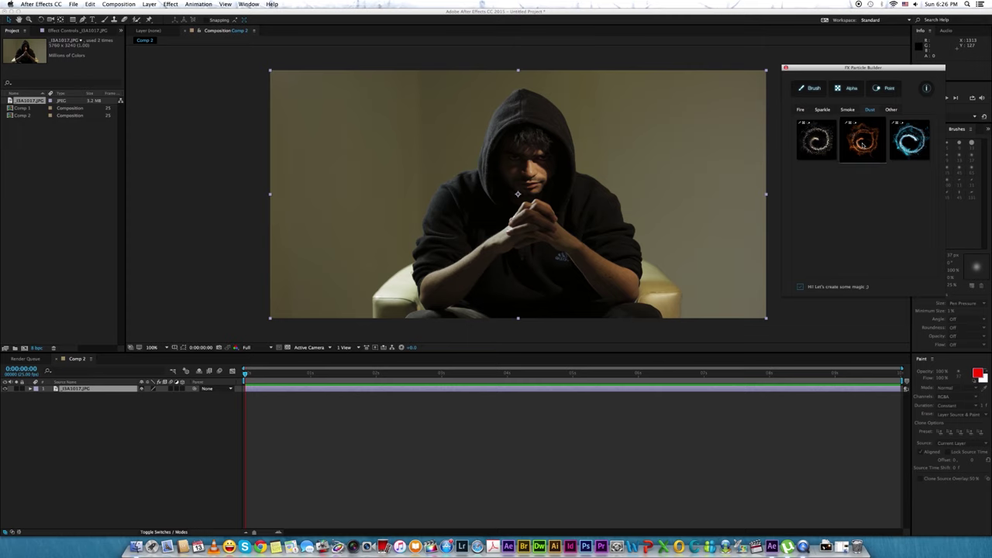
{"action": "left_click", "coordinate": [812, 90]}
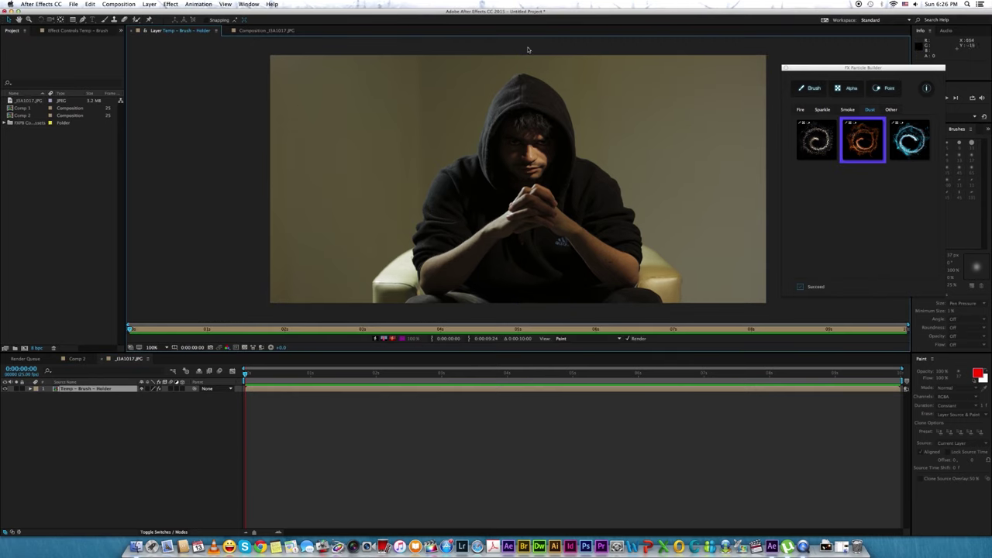
- Set the Brush tool size and paint red strokes down the hood's right and left edges
{"action": "left_click", "coordinate": [105, 21]}
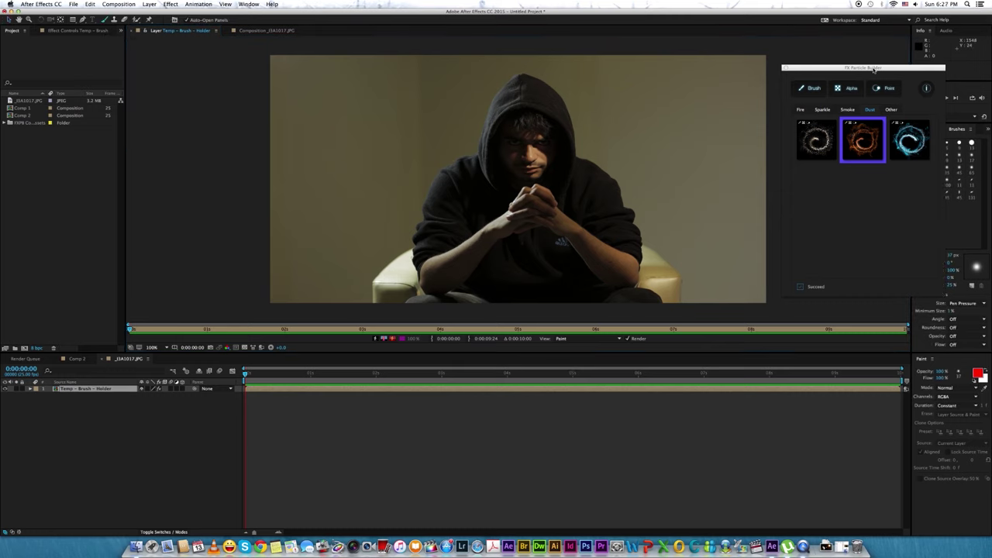
{"action": "left_click_drag", "start_coordinate": [874, 68], "coordinate": [821, 59]}
{"action": "left_click_drag", "start_coordinate": [948, 257], "coordinate": [941, 256]}
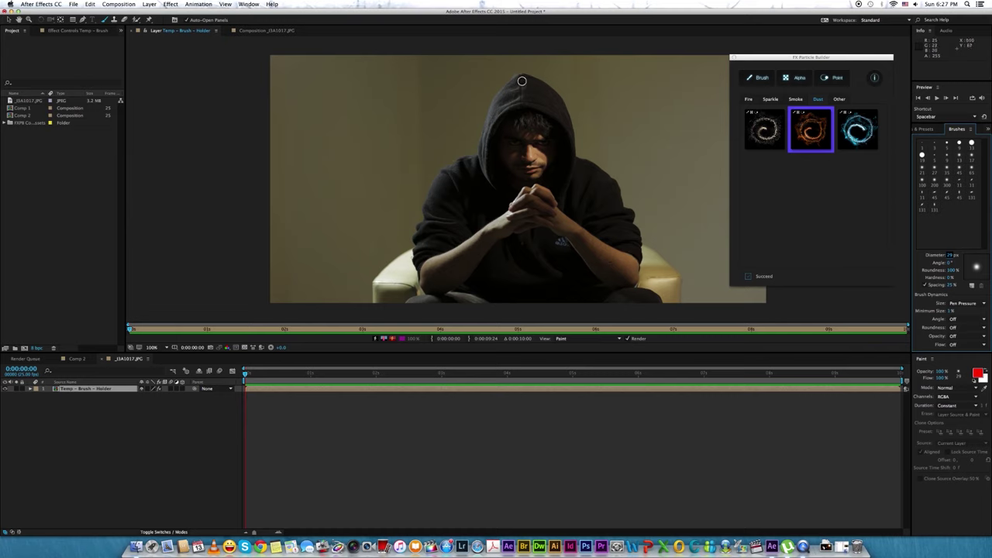
{"action": "mouse_move", "coordinate": [523, 79]}
{"action": "left_mouse_down"}
{"action": "mouse_move", "coordinate": [557, 100]}
{"action": "mouse_move", "coordinate": [571, 154]}
{"action": "mouse_move", "coordinate": [631, 214]}
{"action": "mouse_move", "coordinate": [640, 261]}
{"action": "left_mouse_up"}
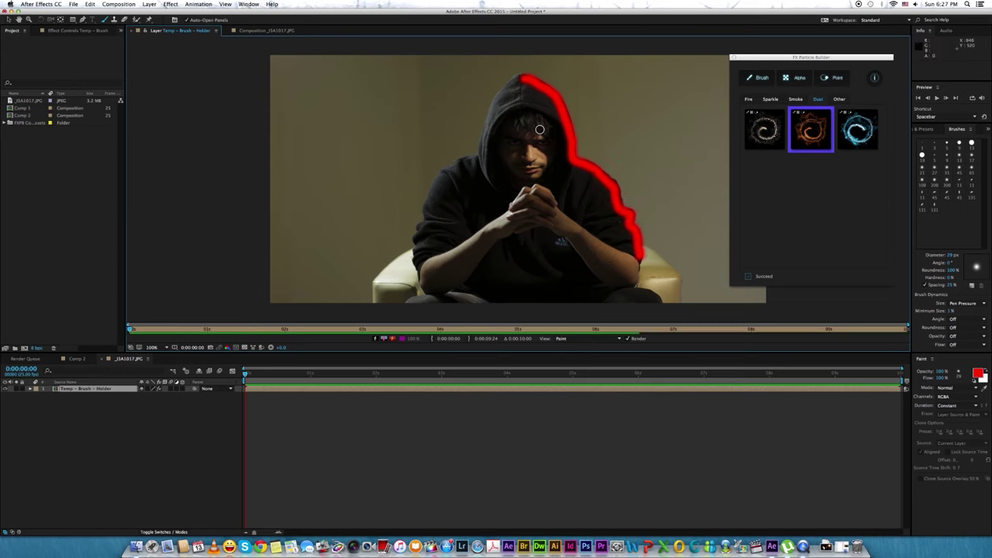
{"action": "mouse_move", "coordinate": [522, 79]}
{"action": "left_mouse_down"}
{"action": "mouse_move", "coordinate": [436, 192]}
{"action": "mouse_move", "coordinate": [417, 268]}
{"action": "left_mouse_up"}
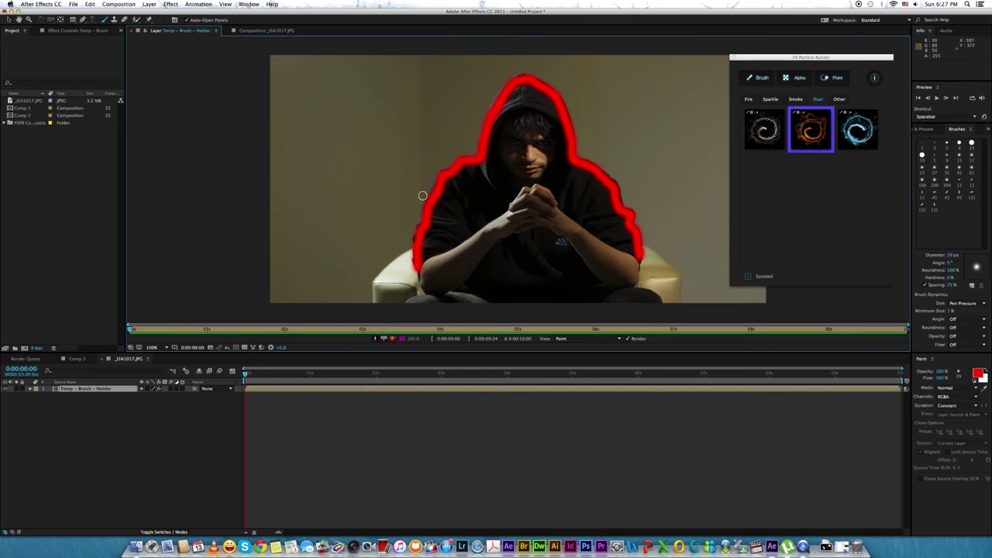
- Build the Dust effect from the painted outline and check the dissolve at frame 0:00:00:14
{"action": "left_click", "coordinate": [759, 78]}
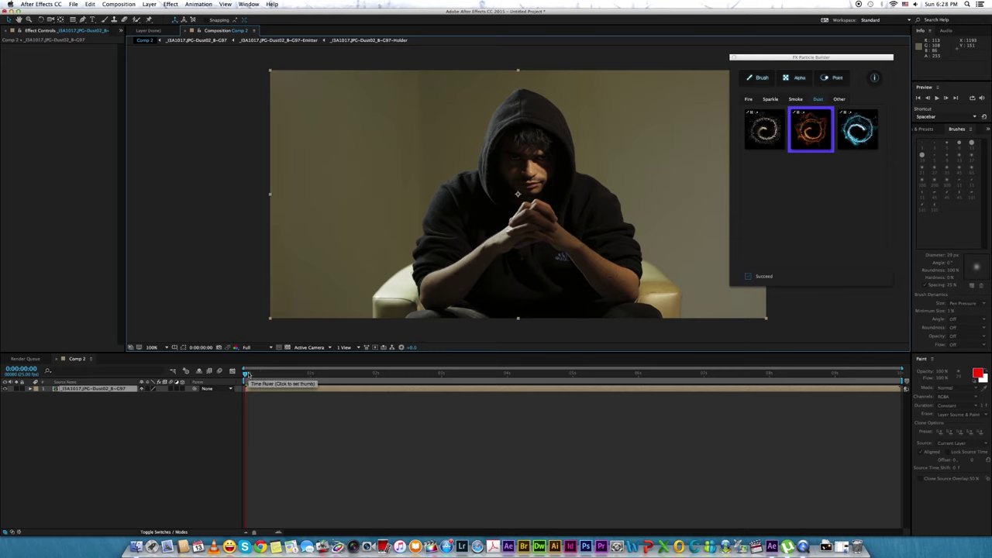
{"action": "left_click_drag", "start_coordinate": [248, 372], "coordinate": [281, 373]}
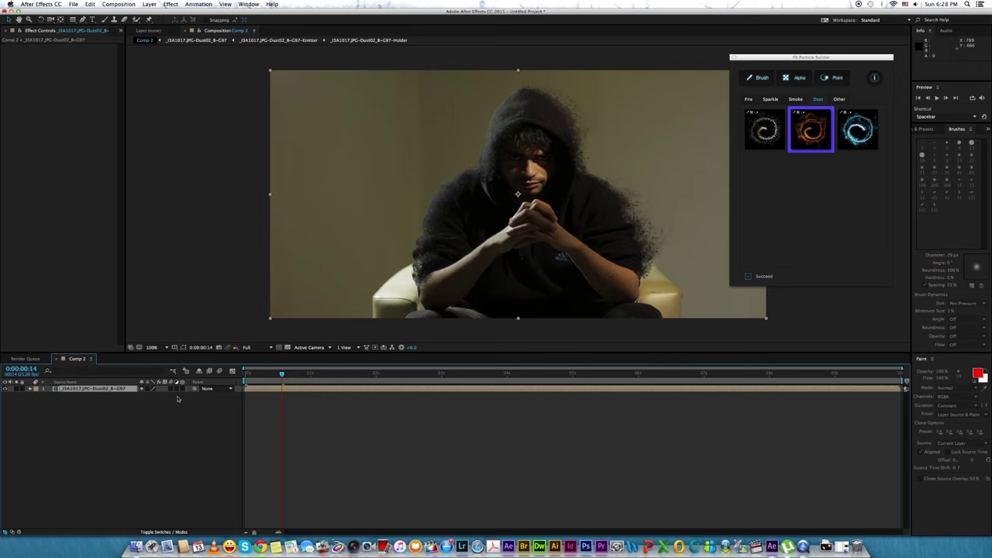
- In the dust precomp's Control Setting, set Amount to 500 and adjust Wind X and Wind Y to -66
{"action": "double_click", "coordinate": [304, 389]}
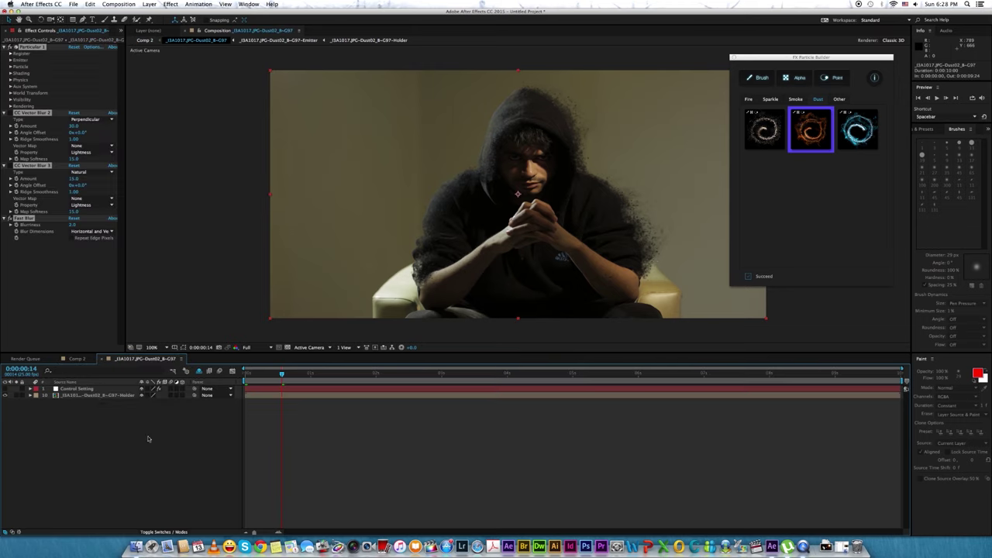
{"action": "left_click", "coordinate": [60, 389]}
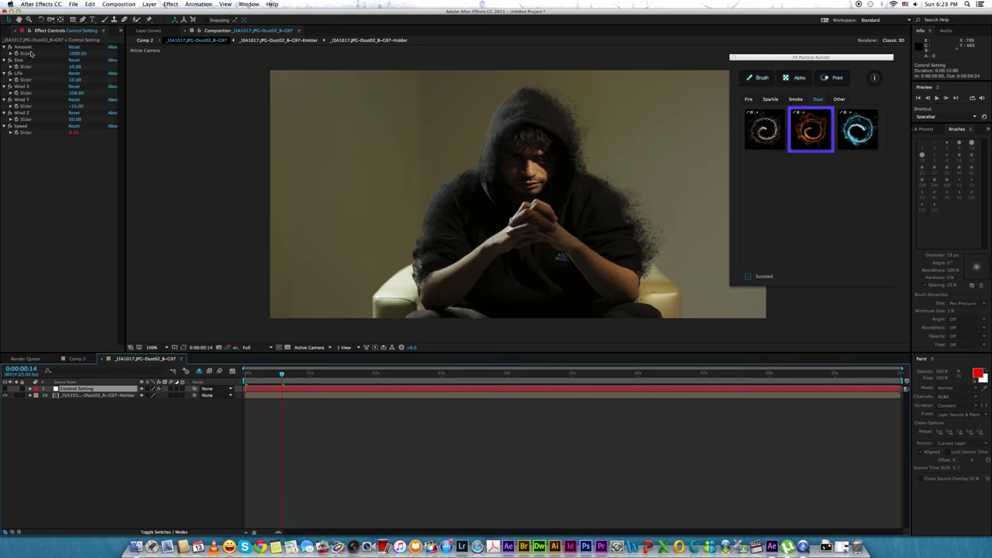
{"action": "left_click", "coordinate": [75, 53]}
{"action": "type", "text": "100"}
{"action": "key", "text": "Return"}
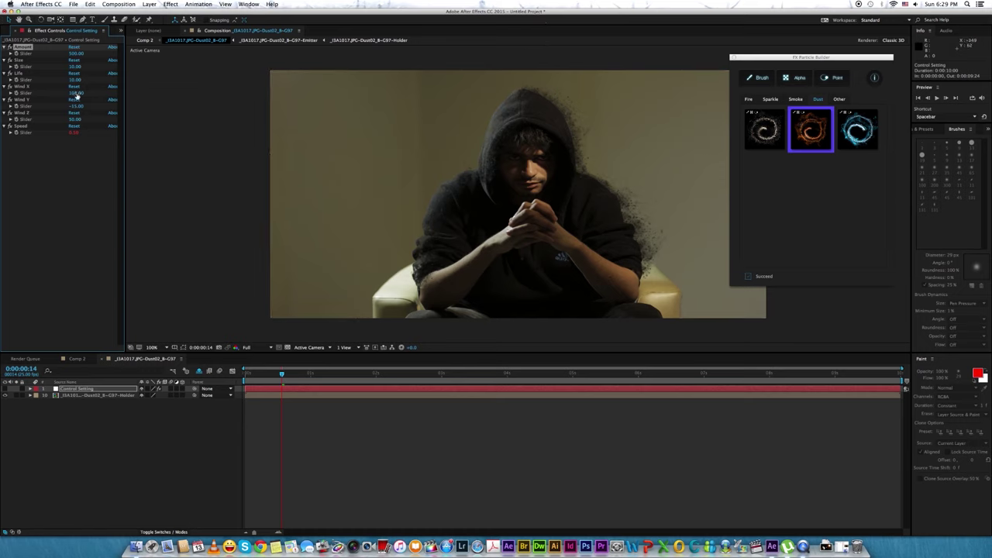
{"action": "left_click_drag", "start_coordinate": [77, 95], "coordinate": [47, 94]}
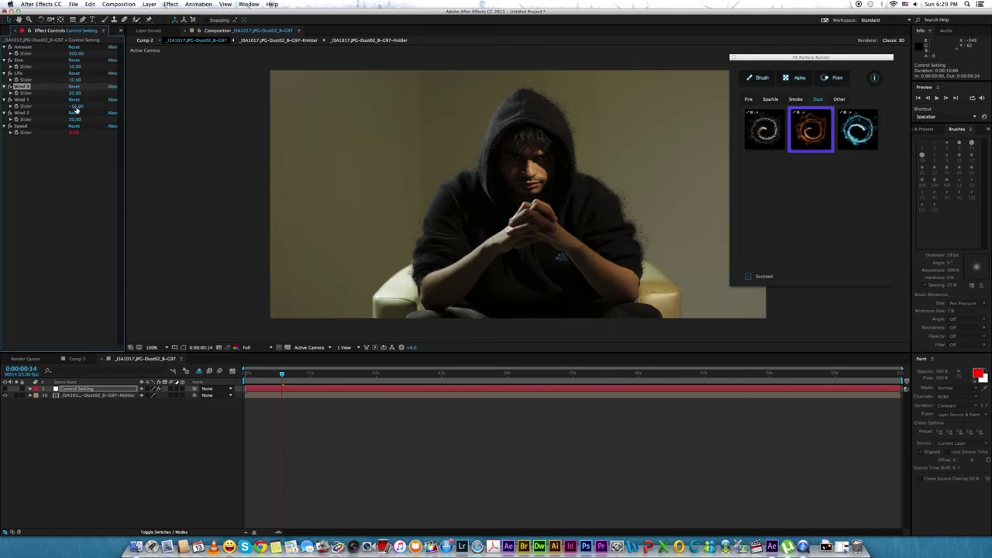
{"action": "left_click_drag", "start_coordinate": [77, 110], "coordinate": [56, 109]}
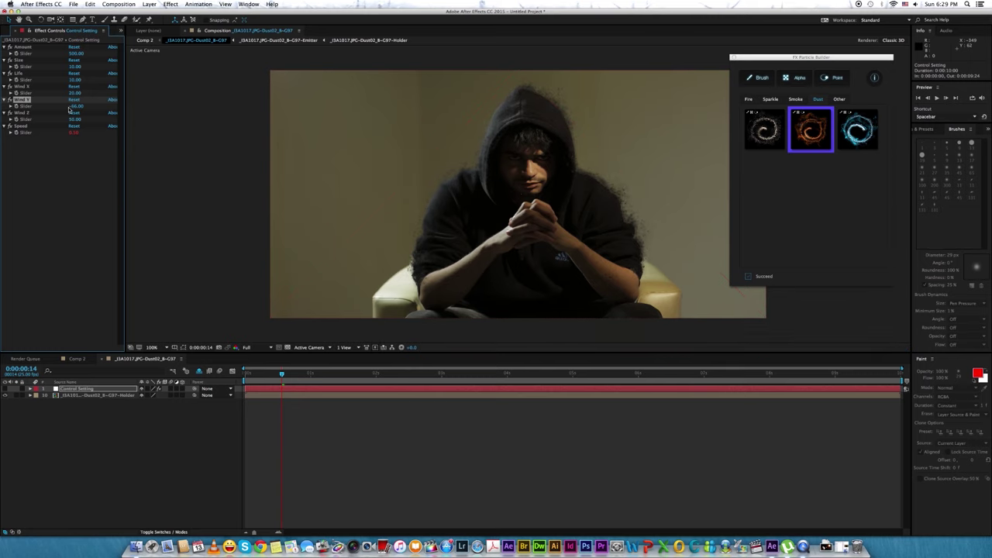
- Check a later frame, set Wind X to 10, and switch the preview to Half resolution
{"action": "left_click", "coordinate": [342, 374]}
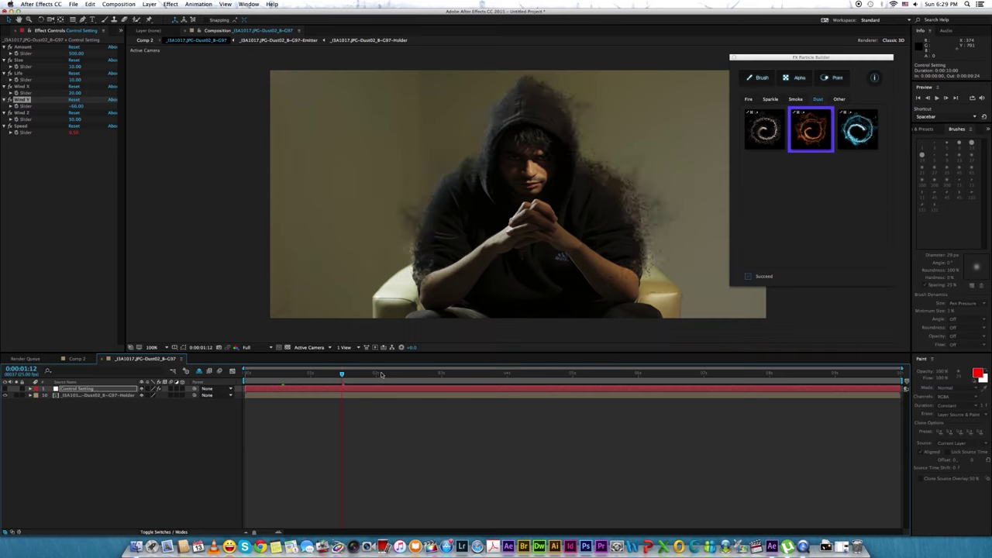
{"action": "left_click", "coordinate": [74, 93]}
{"action": "type", "text": "10"}
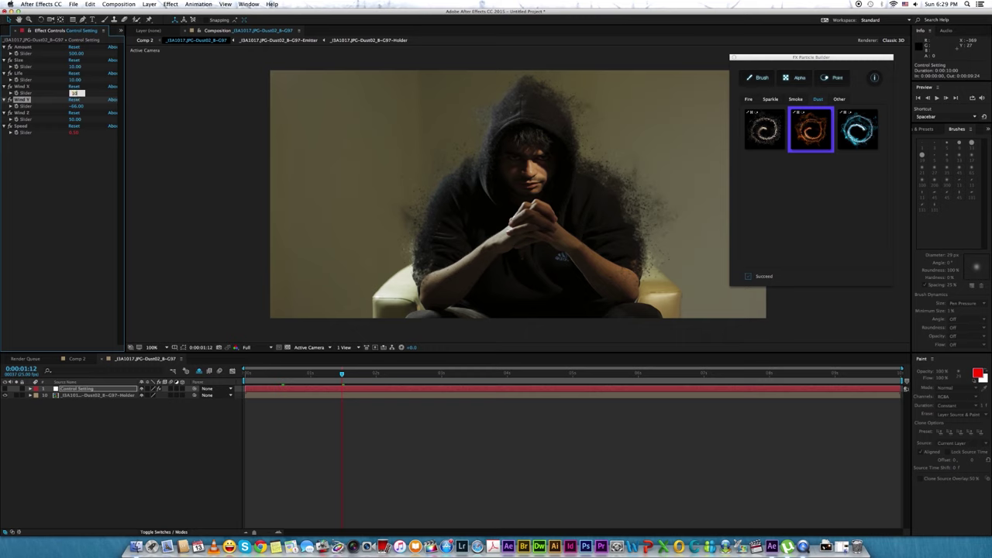
{"action": "key", "text": "Return"}
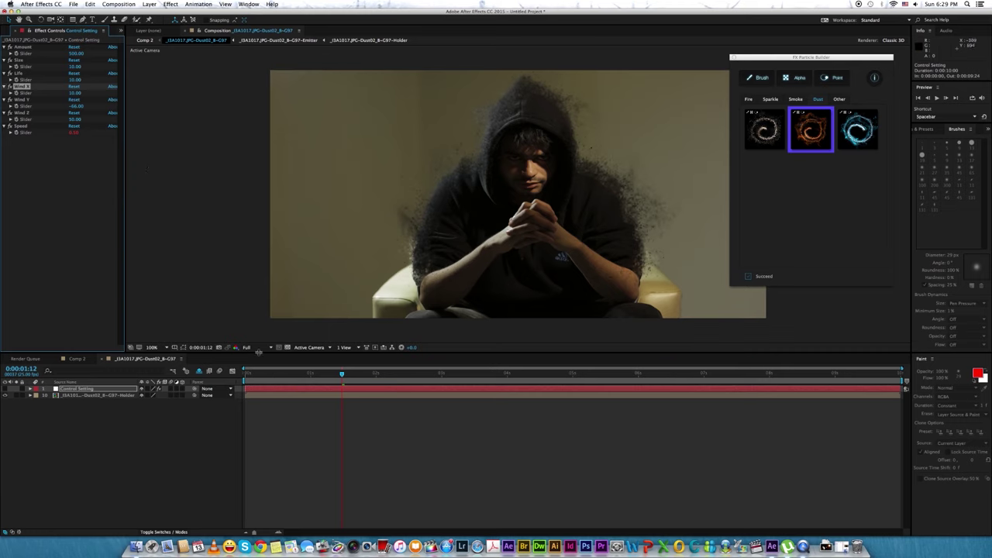
{"action": "left_click", "coordinate": [259, 349]}
{"action": "left_click", "coordinate": [261, 374]}
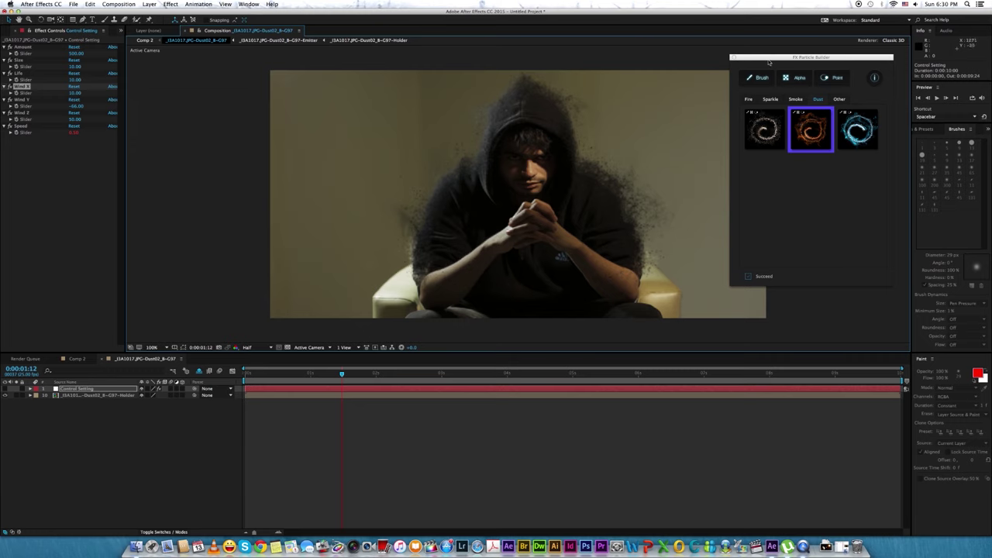
- Deselect the Control Setting layer and play a first preview of the dust effect
{"action": "left_click_drag", "start_coordinate": [790, 59], "coordinate": [777, 61]}
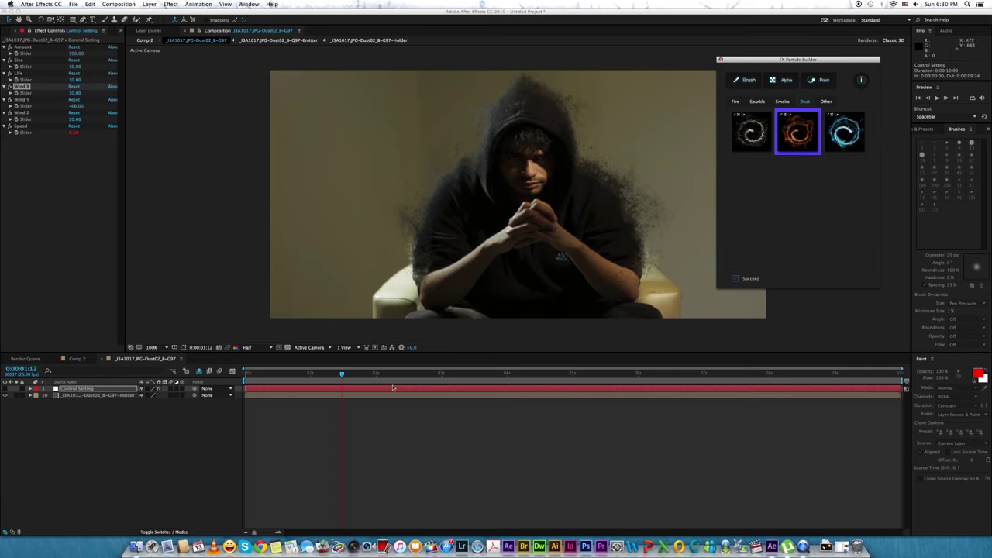
{"action": "left_click", "coordinate": [386, 423]}
{"action": "key", "text": "space"}
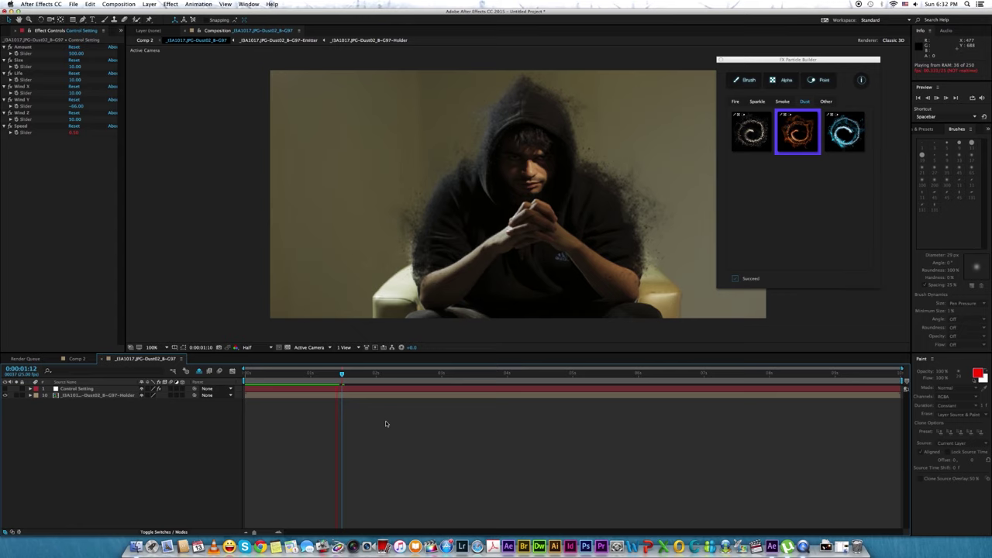
- End the work area at 2 seconds and replay the dust disintegration from the start
{"action": "left_click_drag", "start_coordinate": [349, 375], "coordinate": [376, 375]}
{"action": "key", "text": "n"}
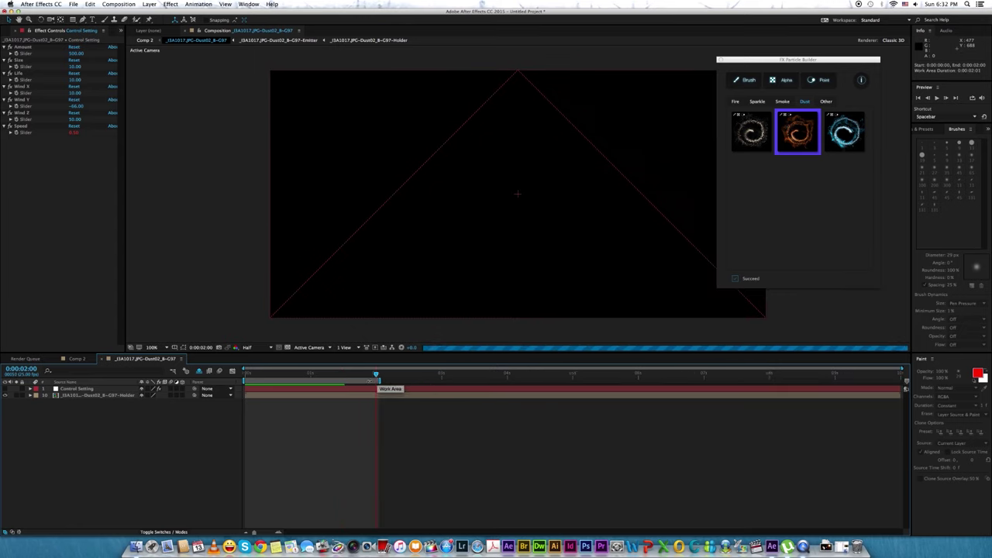
{"action": "left_click", "coordinate": [245, 374]}
{"action": "key", "text": "space"}
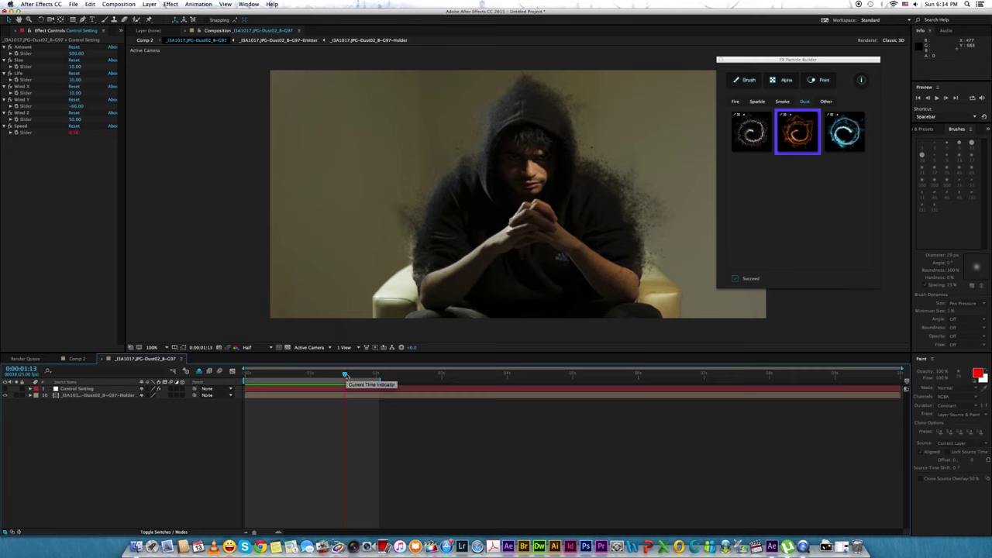
{"action": "key", "text": "space"}
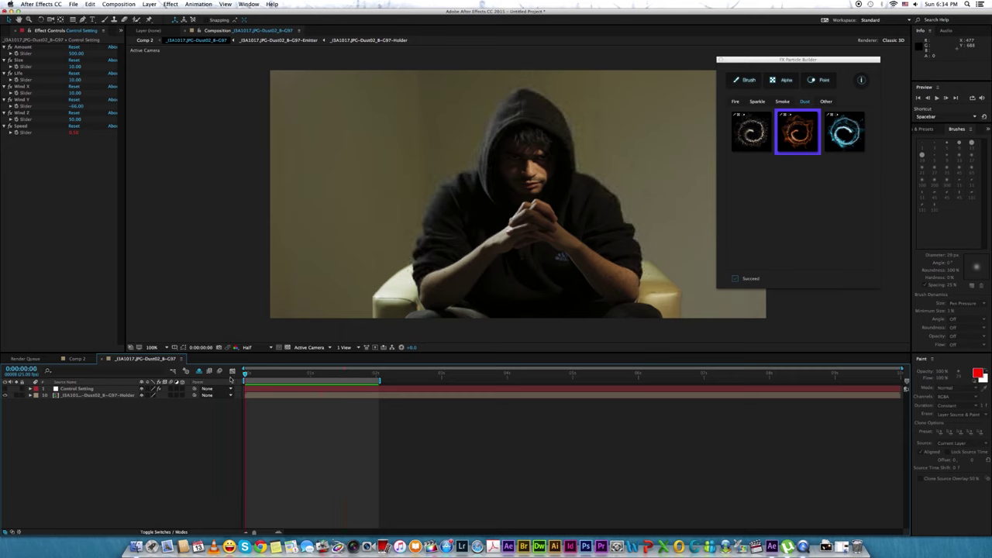
{"action": "key", "text": "space"}
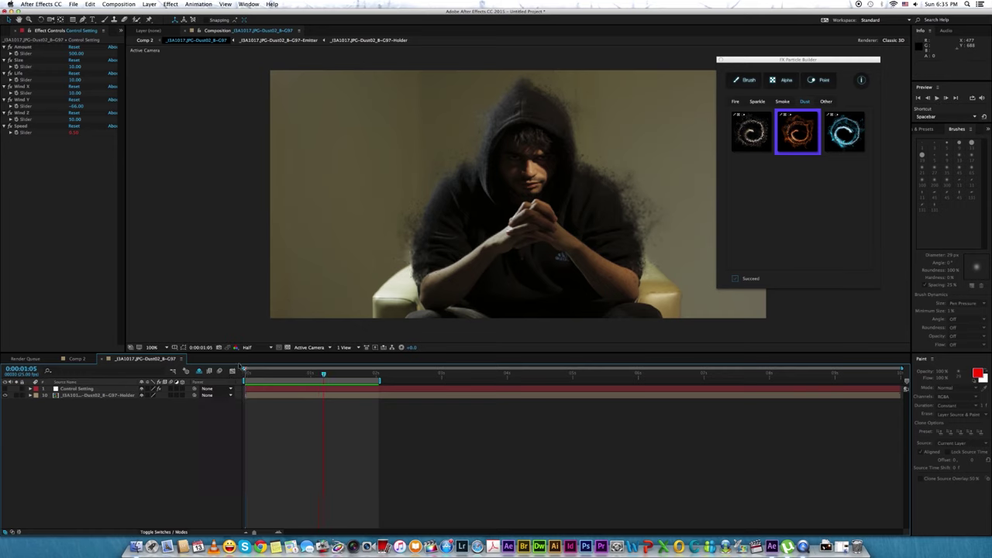
- Toggle Shy off to show the hidden particle layers, then return to the Project panel
{"action": "left_click", "coordinate": [201, 371]}
{"action": "left_click", "coordinate": [199, 372]}
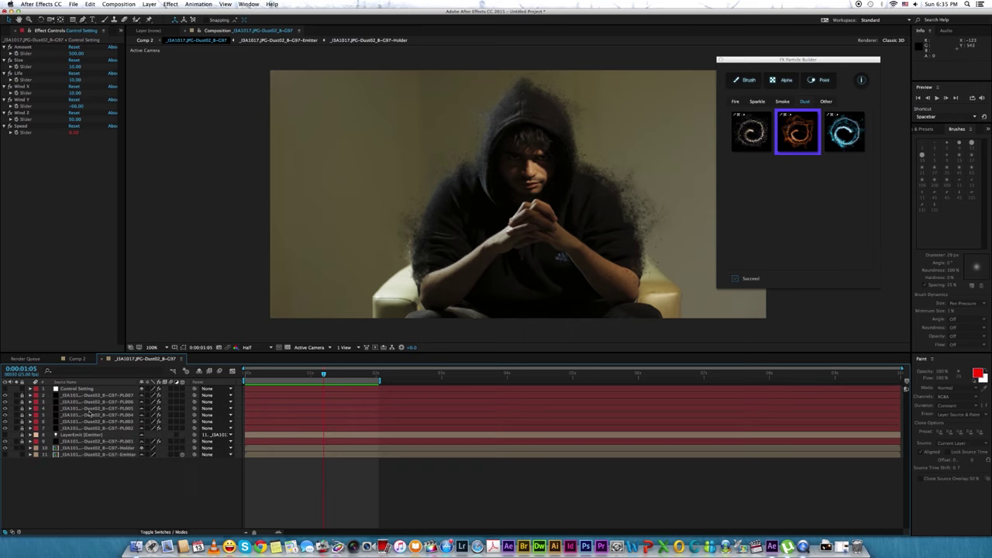
{"action": "left_click_drag", "start_coordinate": [84, 440], "coordinate": [87, 432]}
{"action": "left_click", "coordinate": [6, 32]}
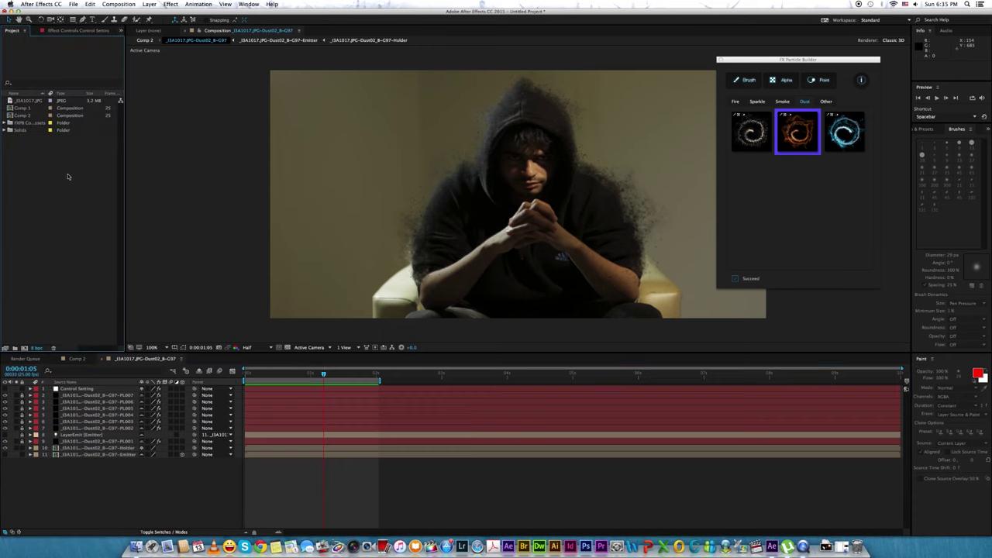
- Create a new Comp 3 with the default composition settings
{"action": "left_click", "coordinate": [26, 348]}
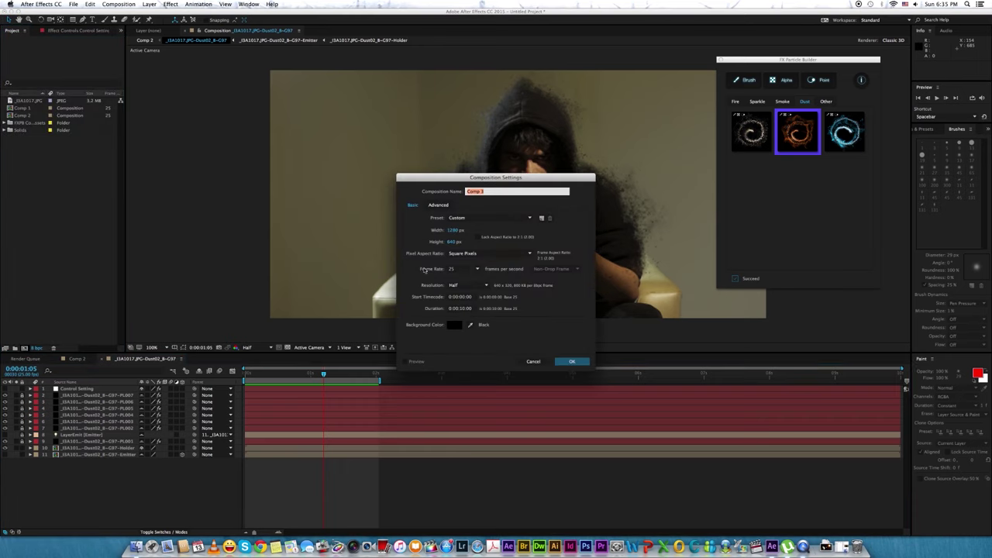
{"action": "left_click", "coordinate": [572, 362]}
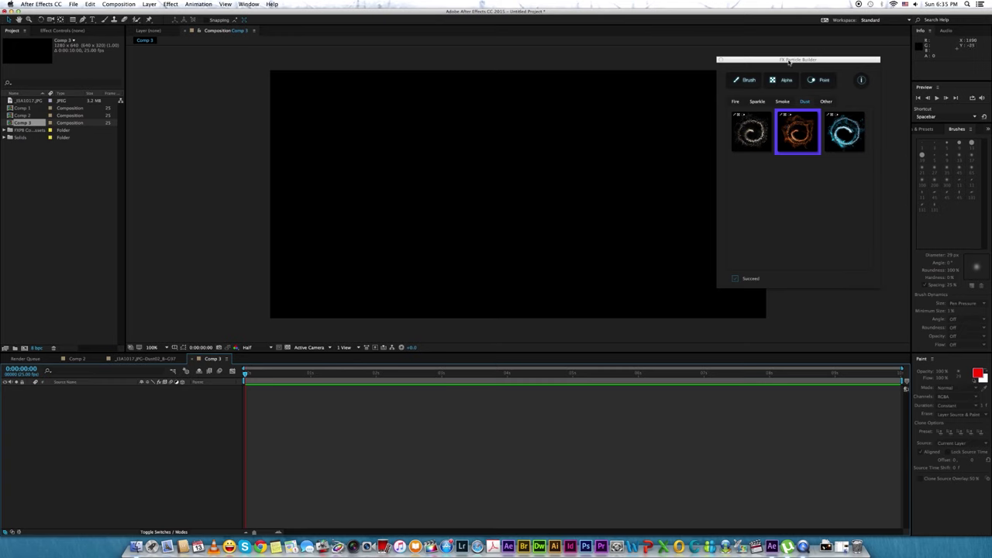
{"action": "left_click_drag", "start_coordinate": [789, 61], "coordinate": [843, 72]}
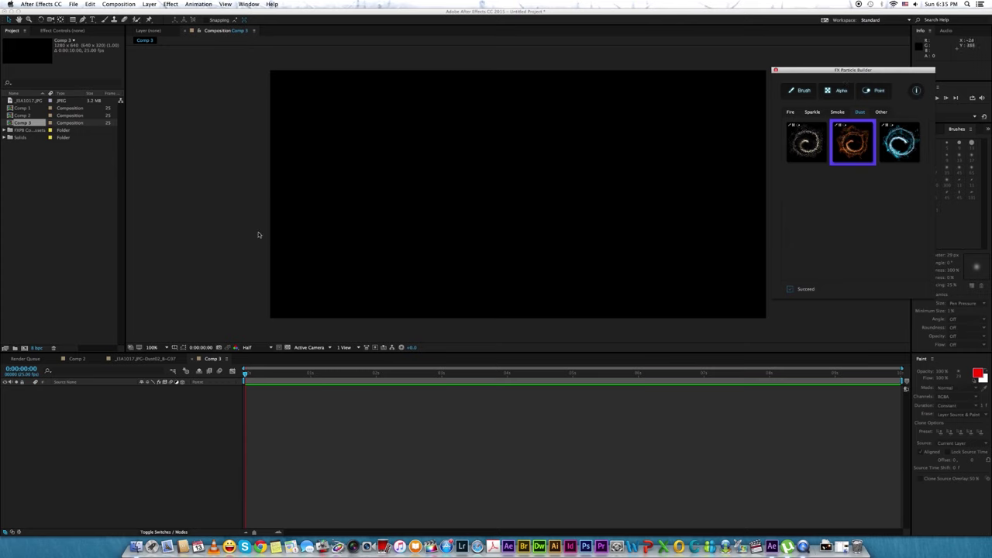
- Add 'VFXO' text, scale it up to about 433%, and centre it in the frame
{"action": "left_click", "coordinate": [93, 21]}
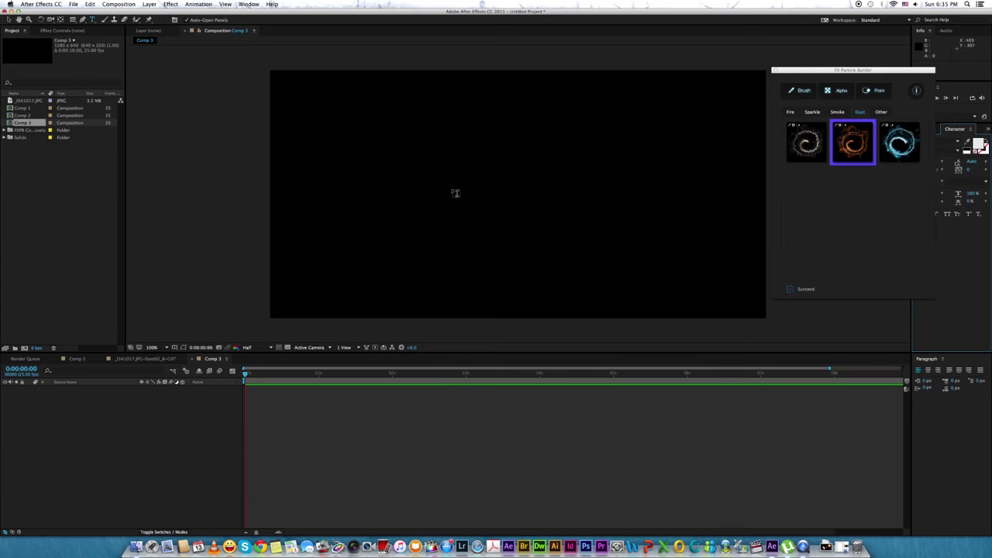
{"action": "left_click", "coordinate": [452, 190]}
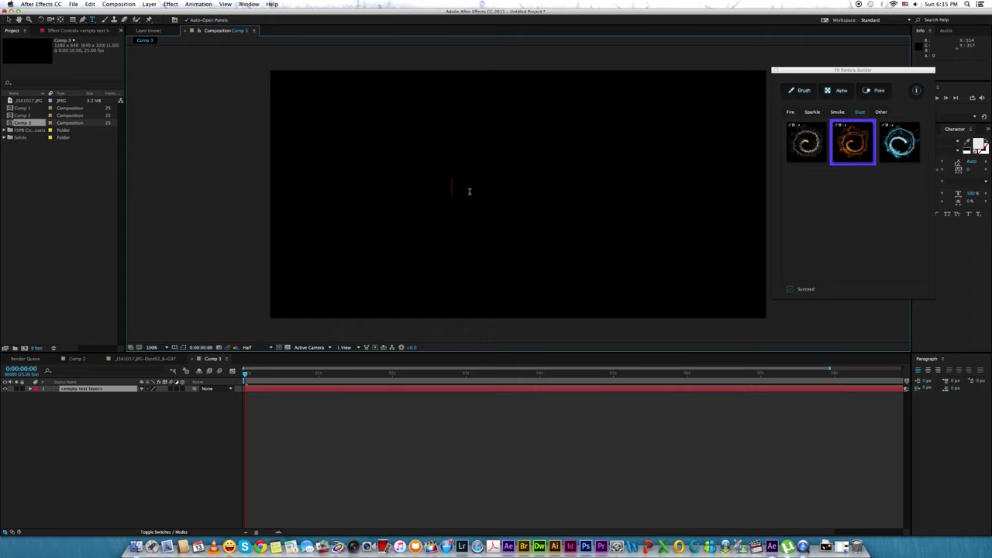
{"action": "type", "text": "VFXO"}
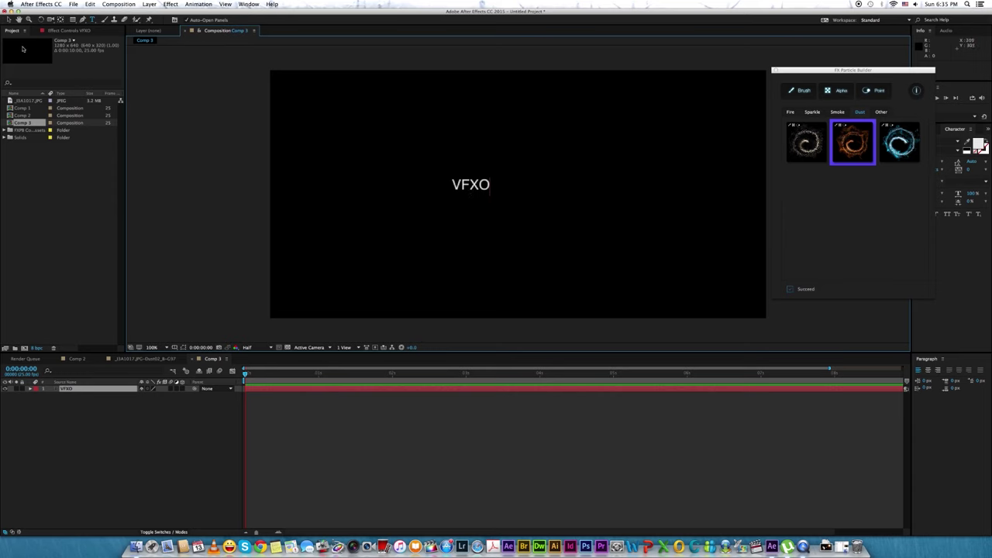
{"action": "left_click", "coordinate": [11, 18]}
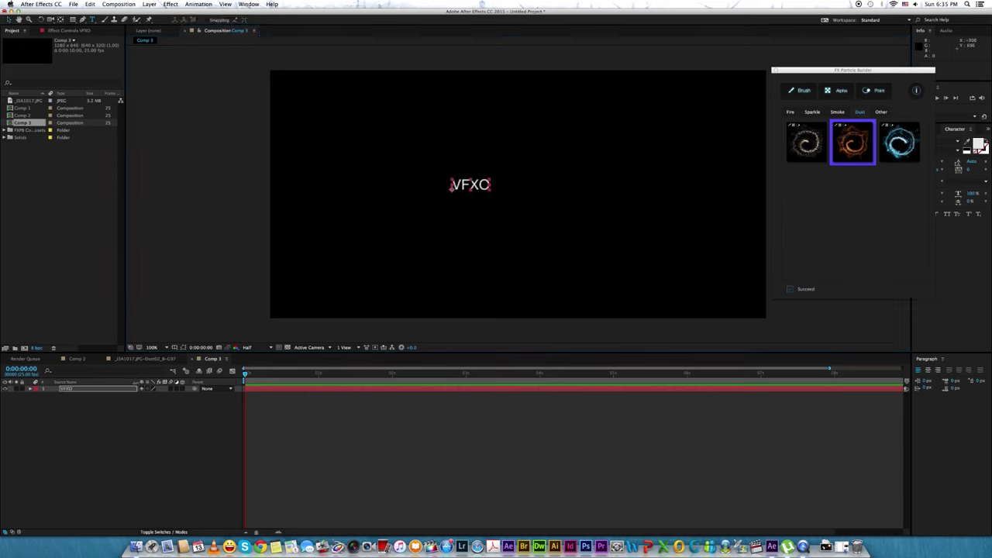
{"action": "key", "text": "s"}
{"action": "left_click_drag", "start_coordinate": [148, 396], "coordinate": [266, 396]}
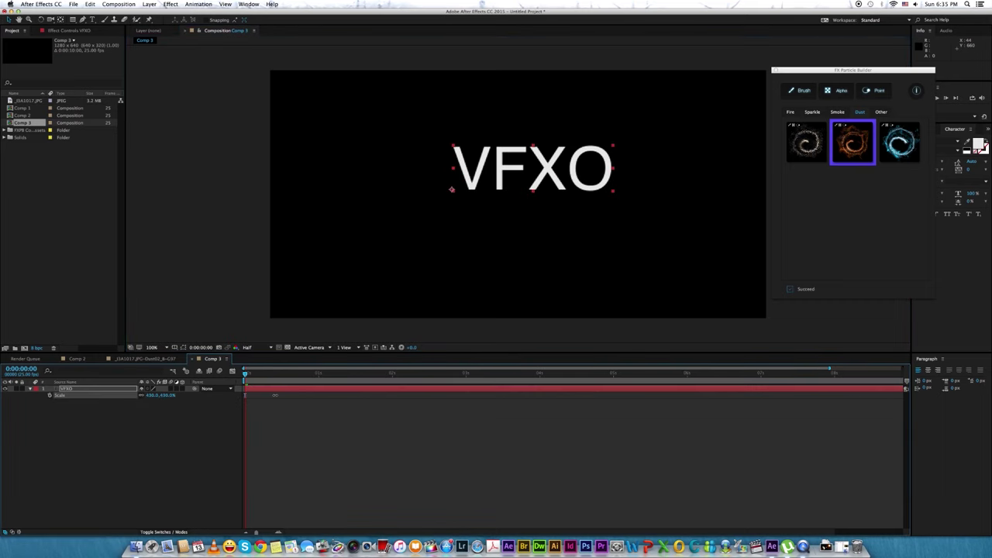
{"action": "left_click_drag", "start_coordinate": [501, 178], "coordinate": [476, 192]}
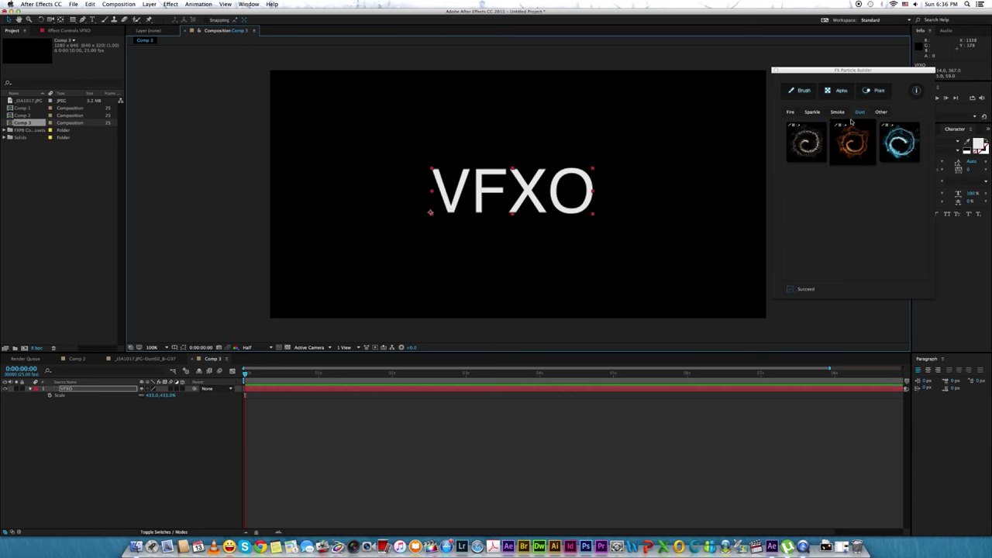
- Apply the bottom-left Fire preset to the VFXO text, built from its Alpha
{"action": "left_click", "coordinate": [790, 112]}
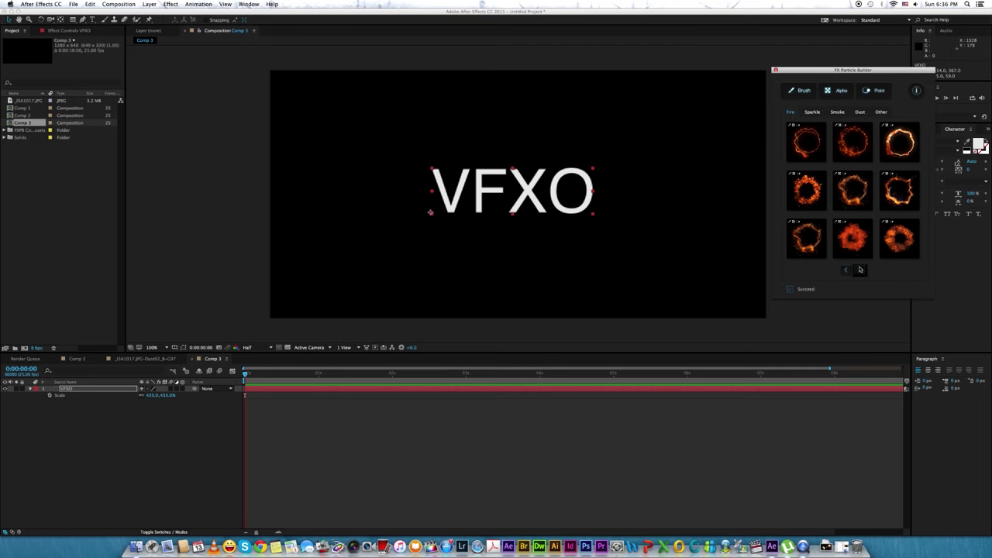
{"action": "left_click", "coordinate": [810, 243]}
{"action": "left_click", "coordinate": [841, 92]}
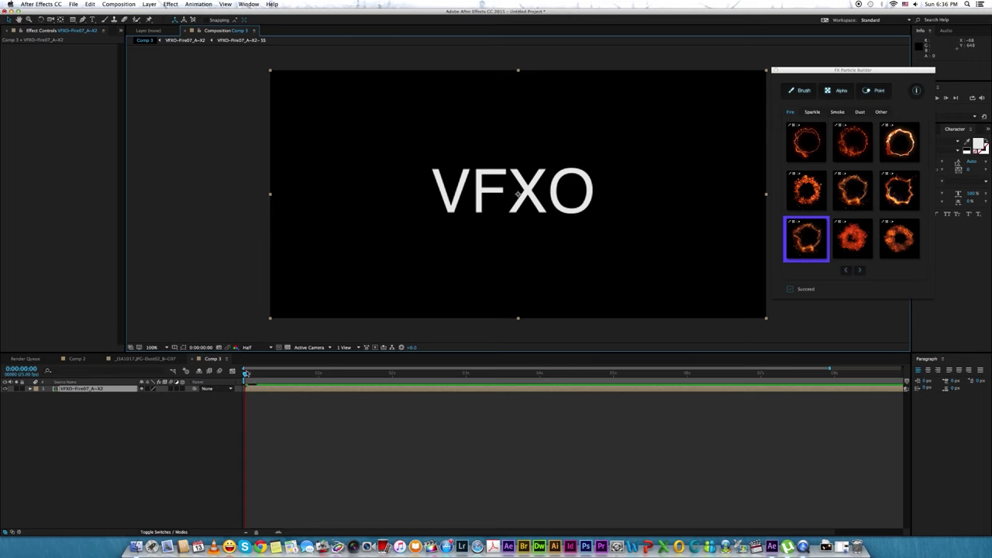
- Scrub and RAM-preview the VFXO text burning away into orange particles
{"action": "left_click_drag", "start_coordinate": [246, 373], "coordinate": [266, 374]}
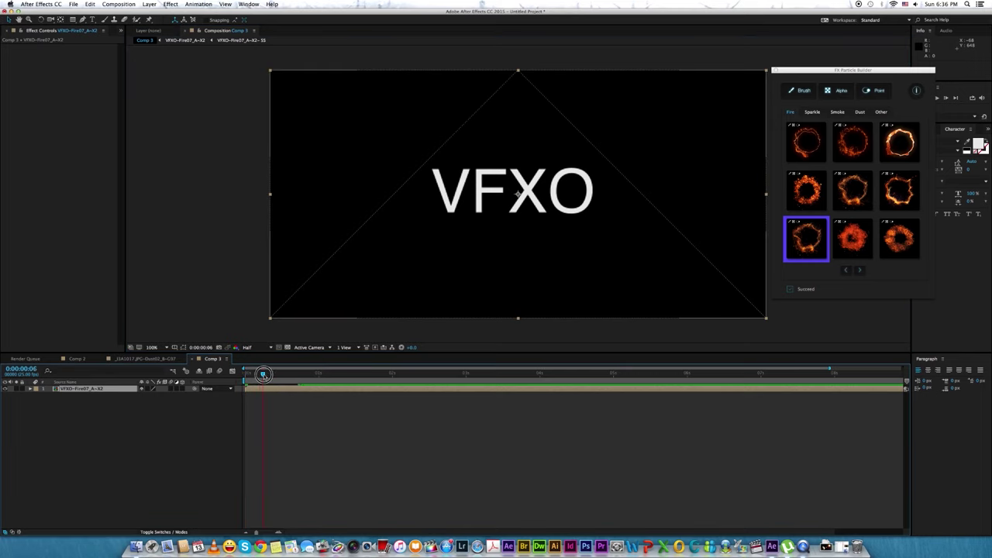
{"action": "left_click_drag", "start_coordinate": [266, 374], "coordinate": [277, 374]}
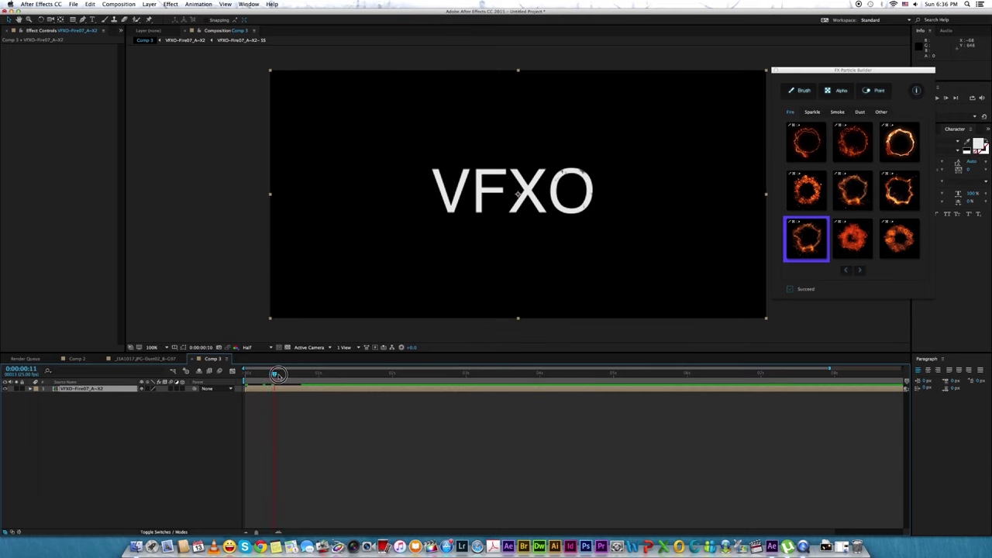
{"action": "key", "text": "space"}
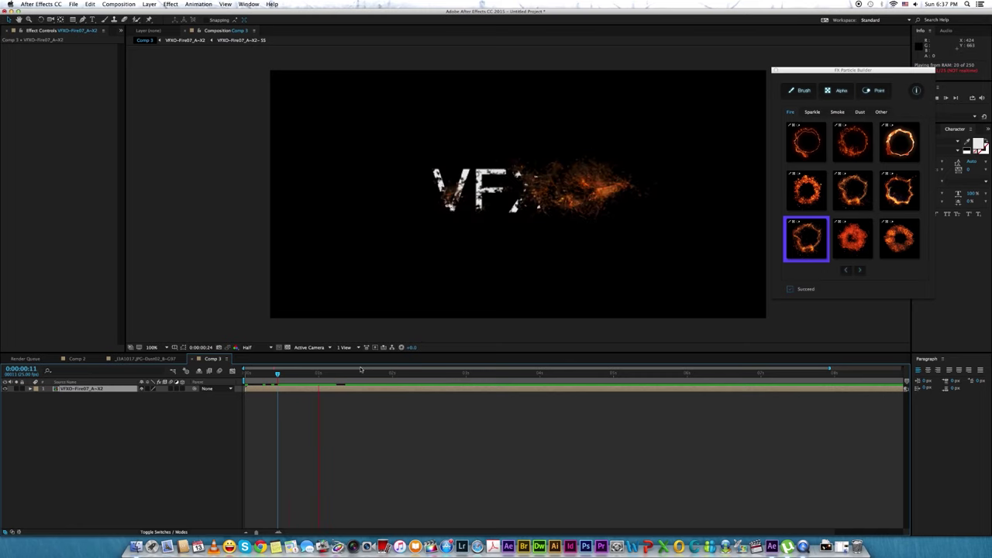
{"action": "left_click", "coordinate": [330, 375]}
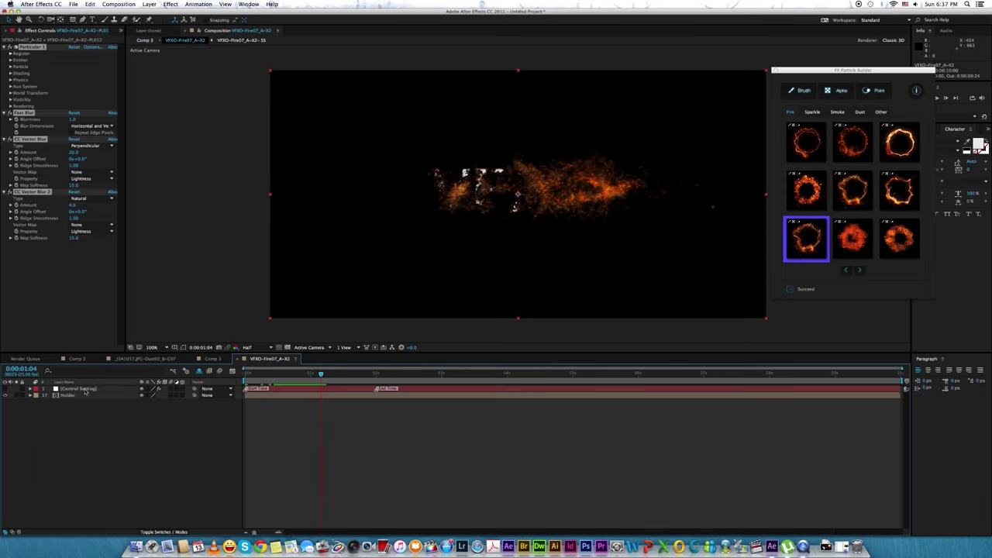
- Turn on Destruction in the fire Control Setting and scrub through the dissolve
{"action": "left_click", "coordinate": [84, 389]}
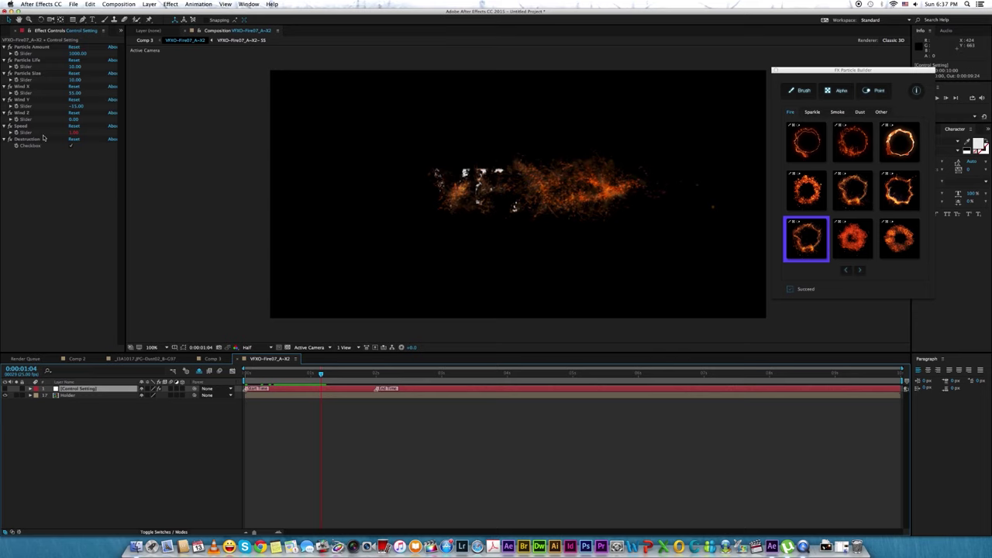
{"action": "left_click", "coordinate": [72, 146]}
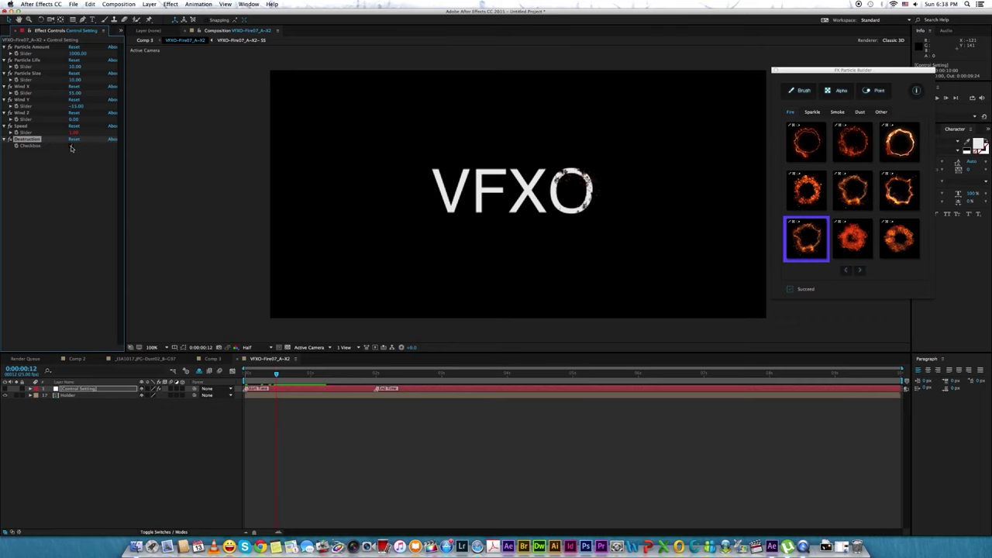
{"action": "left_click", "coordinate": [71, 146]}
{"action": "left_click_drag", "start_coordinate": [277, 374], "coordinate": [320, 376]}
{"action": "left_click", "coordinate": [71, 146]}
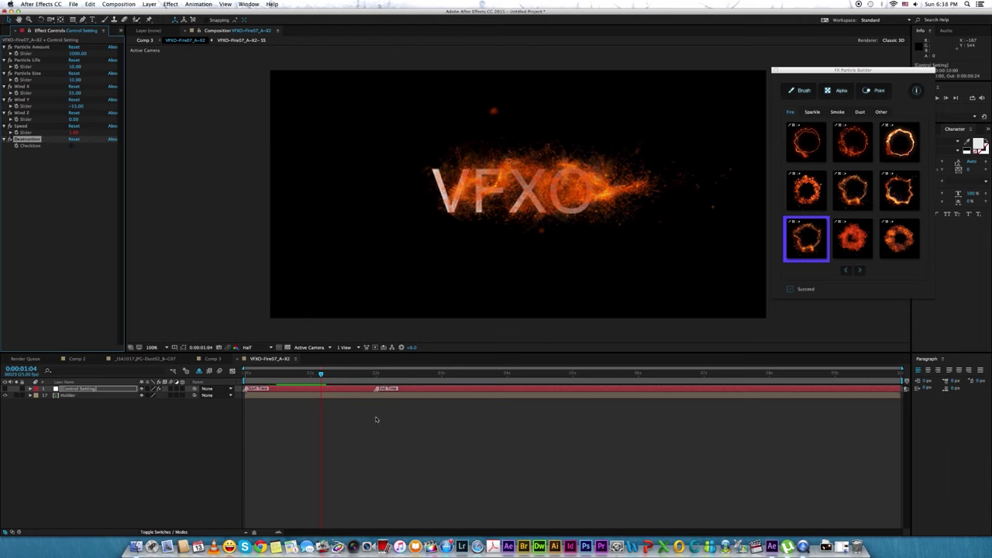
{"action": "left_click_drag", "start_coordinate": [320, 375], "coordinate": [345, 373]}
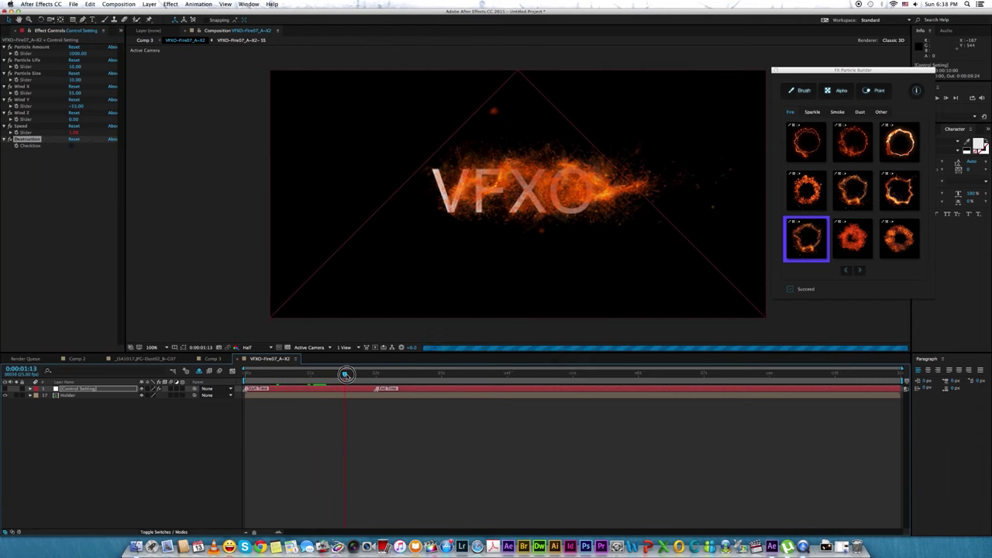
{"action": "left_click_drag", "start_coordinate": [345, 373], "coordinate": [310, 373]}
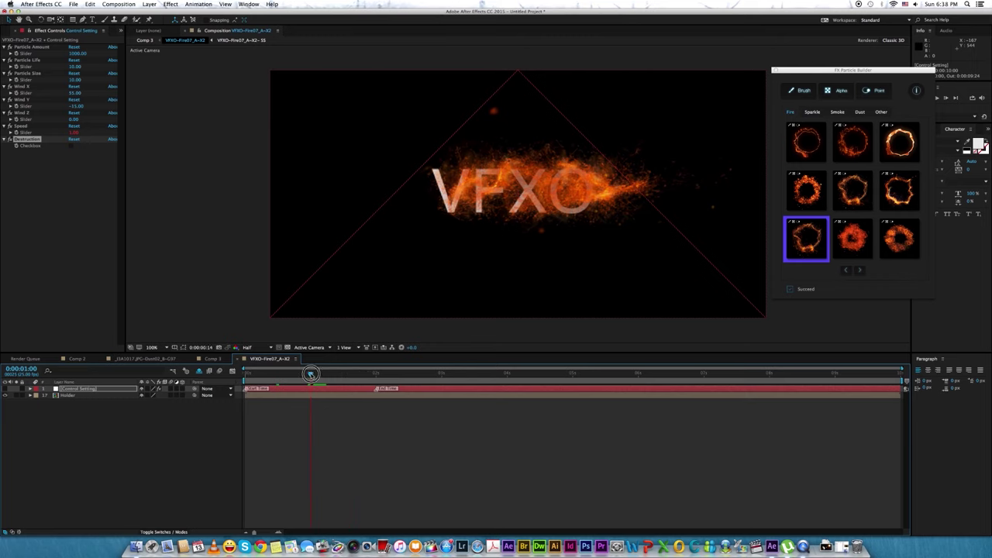
{"action": "left_click", "coordinate": [71, 146]}
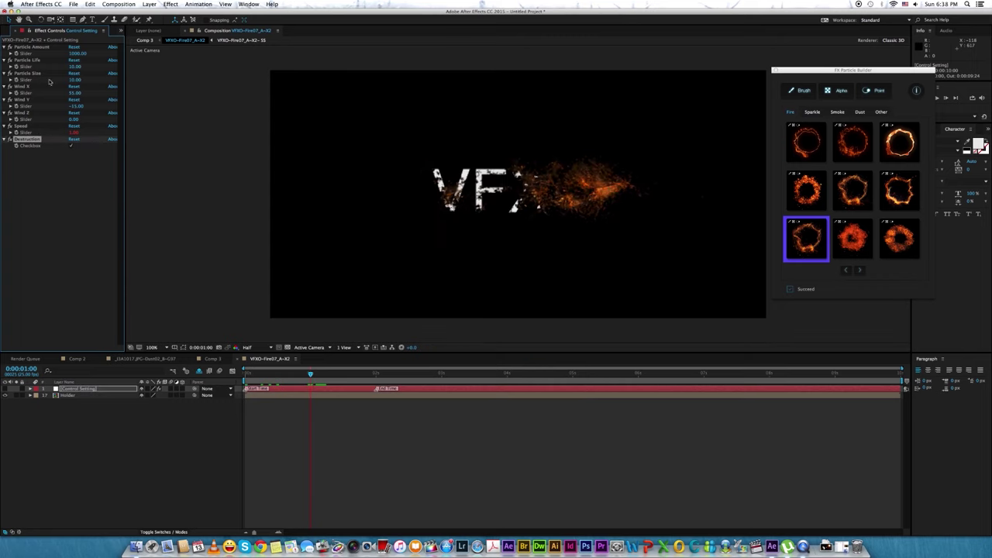
- Set Wind X to 10 and Wind Y to -85 so the particles rise
{"action": "left_click_drag", "start_coordinate": [75, 93], "coordinate": [38, 94]}
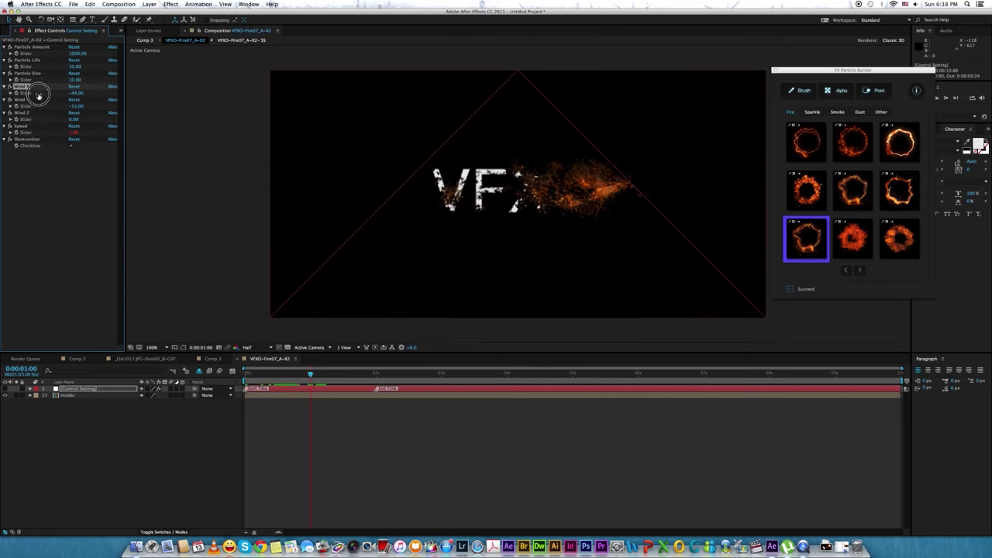
{"action": "left_click", "coordinate": [75, 93]}
{"action": "type", "text": "10"}
{"action": "key", "text": "Return"}
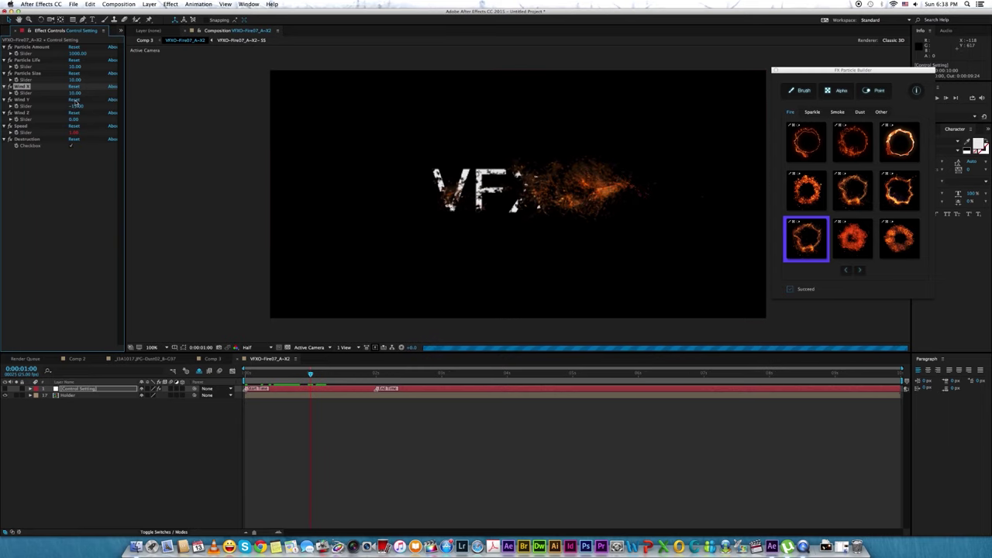
{"action": "left_click_drag", "start_coordinate": [75, 104], "coordinate": [52, 109]}
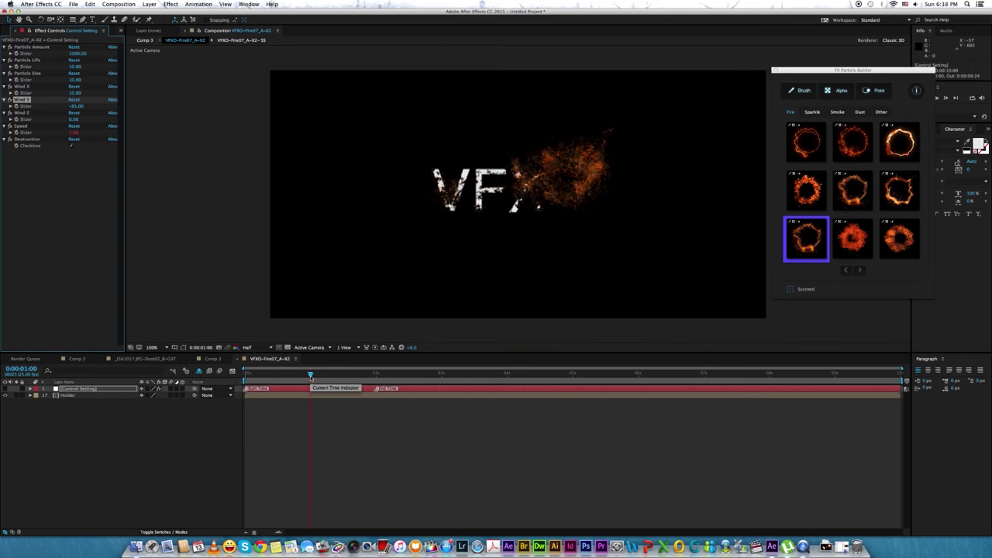
{"action": "left_click_drag", "start_coordinate": [310, 375], "coordinate": [331, 375]}
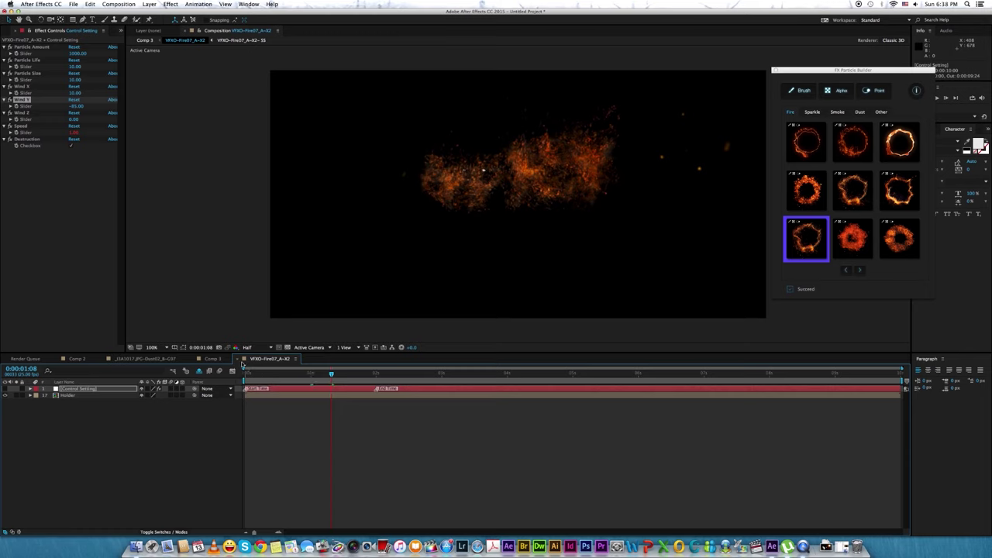
- Close the VFXO-Fire07 and Comp 3 tabs and create an empty 1280×640 Comp 4
{"action": "left_click", "coordinate": [238, 361]}
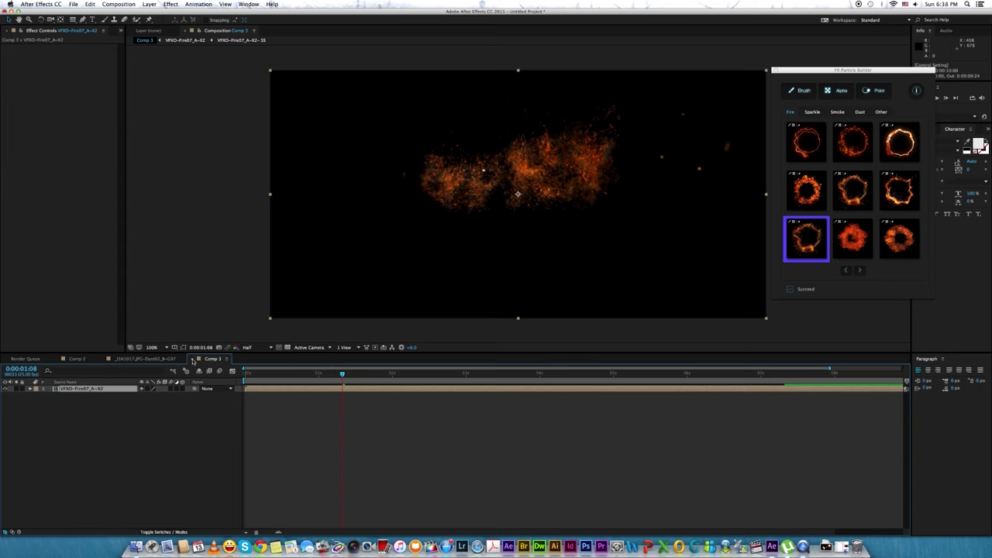
{"action": "left_click", "coordinate": [195, 361]}
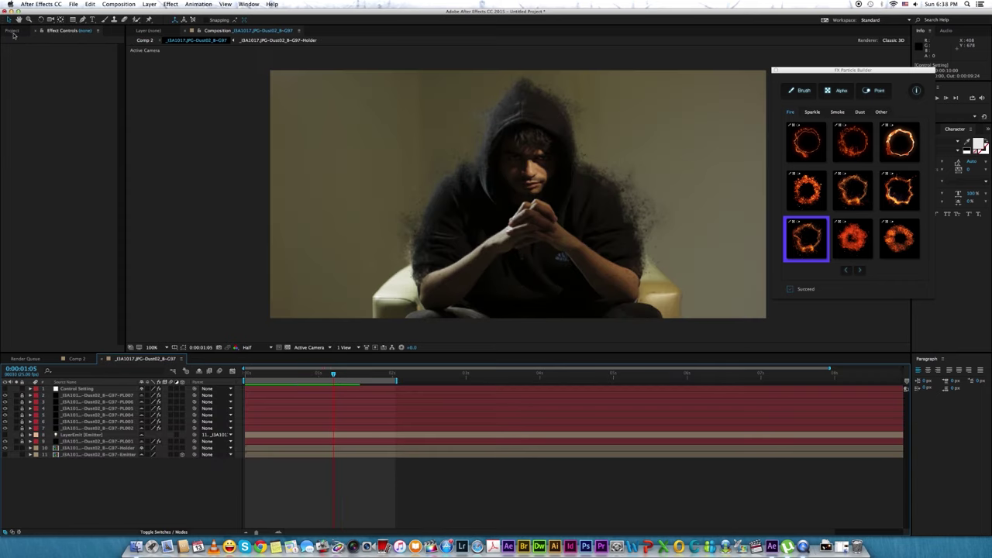
{"action": "left_click", "coordinate": [14, 31]}
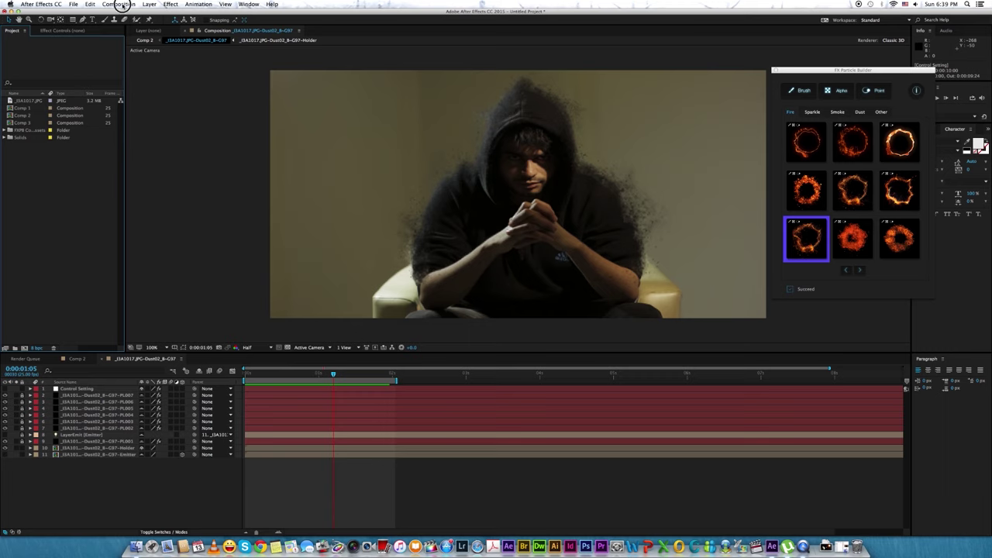
{"action": "left_click", "coordinate": [118, 5]}
{"action": "left_click", "coordinate": [133, 14]}
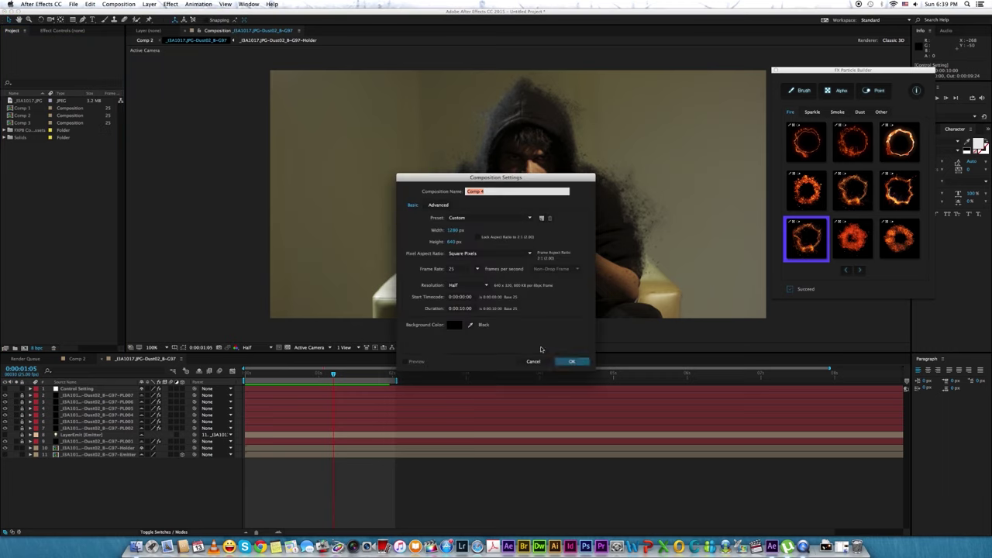
{"action": "left_click", "coordinate": [578, 362]}
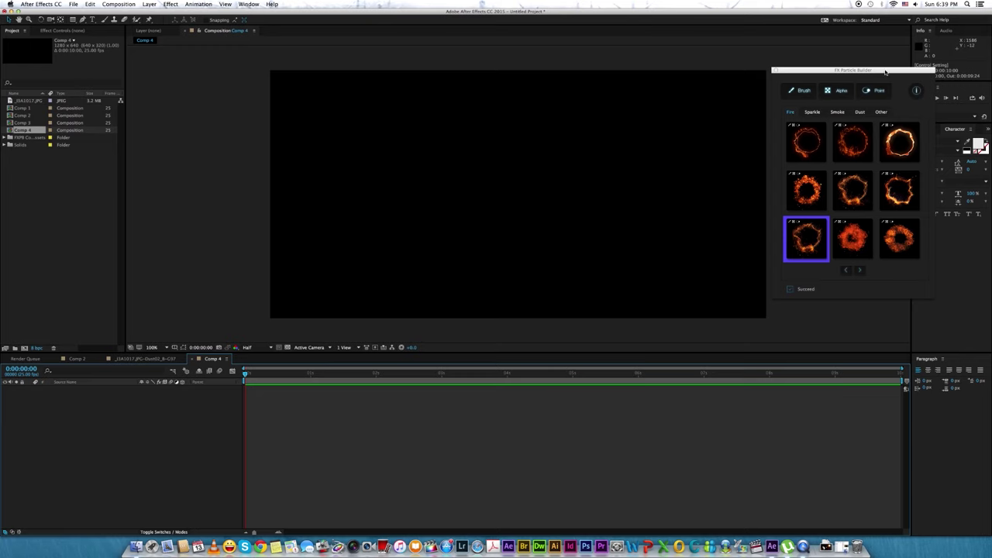
{"action": "left_click_drag", "start_coordinate": [885, 73], "coordinate": [882, 68]}
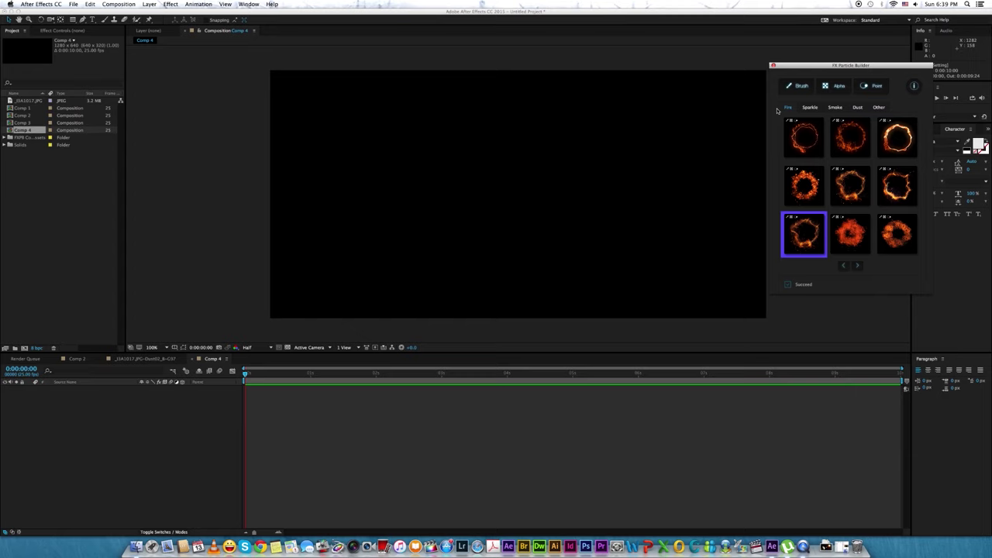
- Apply a Smoke preset to Comp 4 and scrub forward to see the smoke puff
{"action": "left_click", "coordinate": [836, 108]}
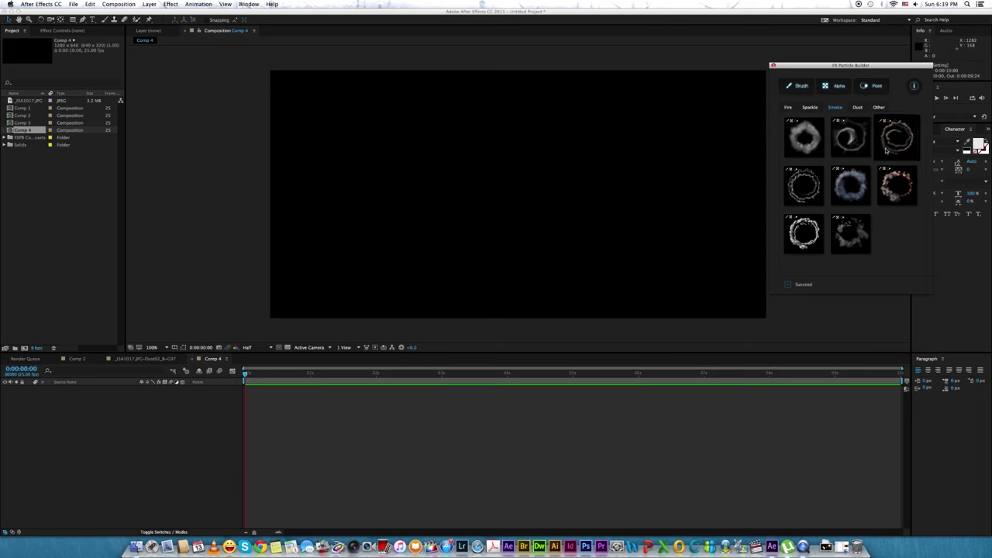
{"action": "left_click", "coordinate": [899, 192]}
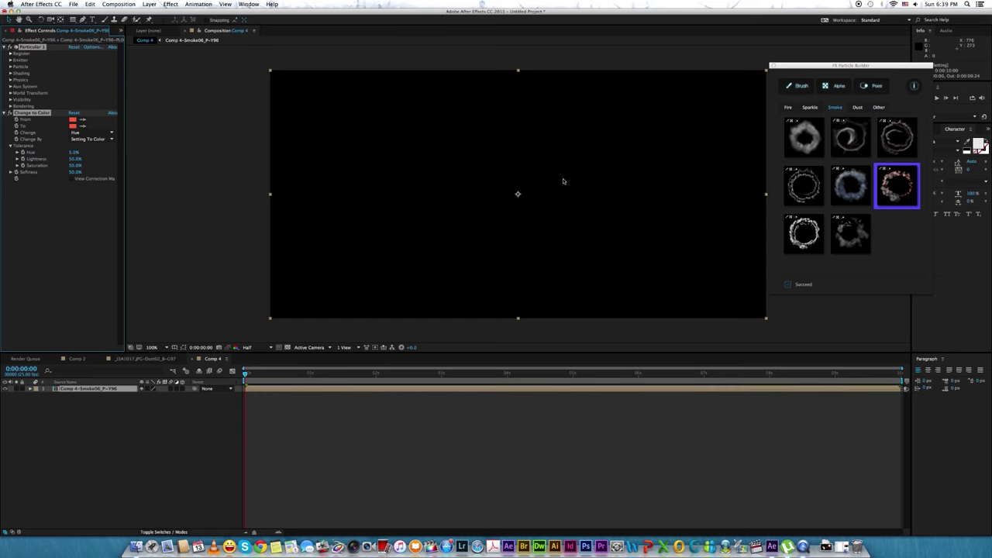
{"action": "mouse_move", "coordinate": [264, 372]}
{"action": "left_mouse_down"}
{"action": "mouse_move", "coordinate": [345, 375]}
{"action": "mouse_move", "coordinate": [305, 374]}
{"action": "left_mouse_up"}
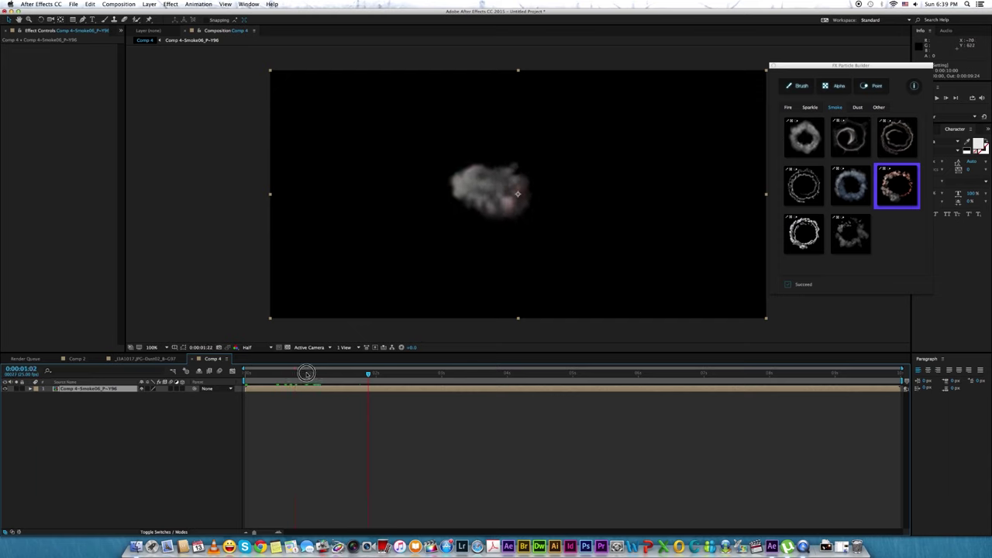
- Open the Comp 4-Smoke06_P-Y96 precomp, select its Emitter layer, and return to frame 0
{"action": "double_click", "coordinate": [109, 390]}
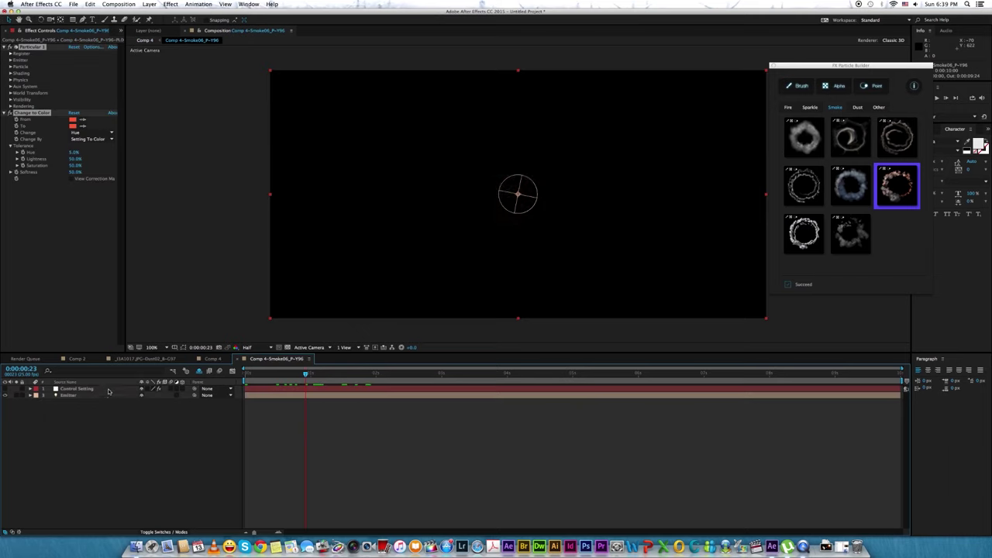
{"action": "left_click_drag", "start_coordinate": [307, 374], "coordinate": [310, 374]}
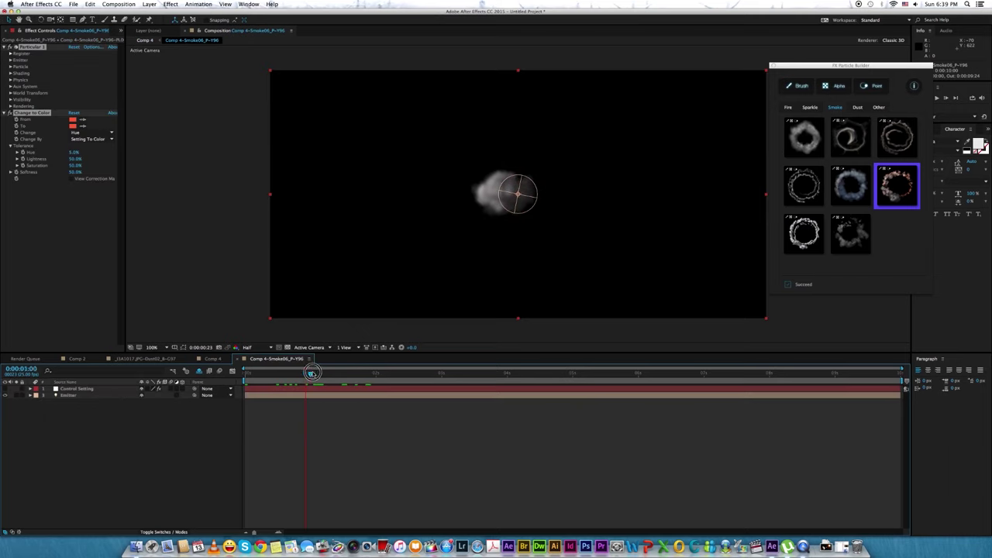
{"action": "left_click", "coordinate": [78, 396]}
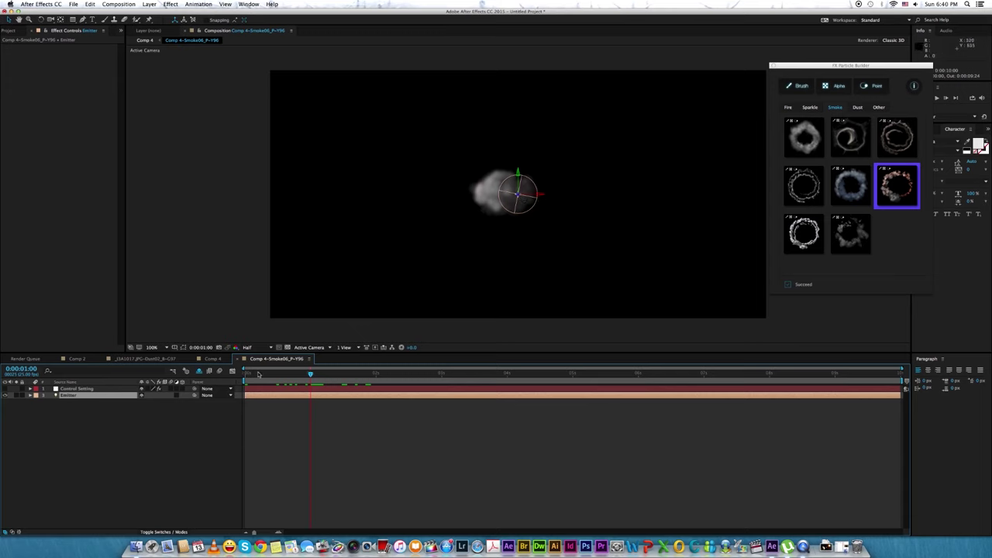
{"action": "left_click", "coordinate": [268, 374]}
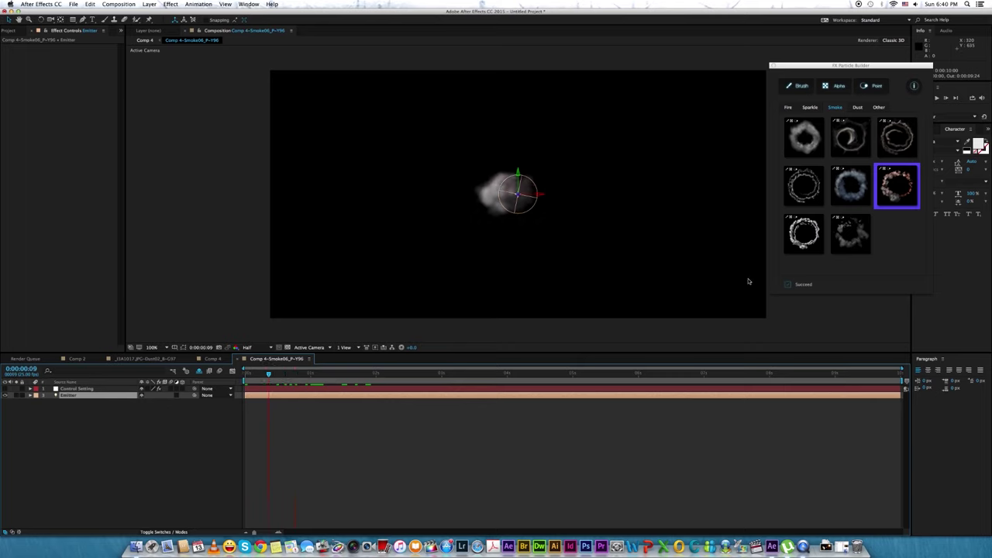
{"action": "left_click", "coordinate": [897, 181]}
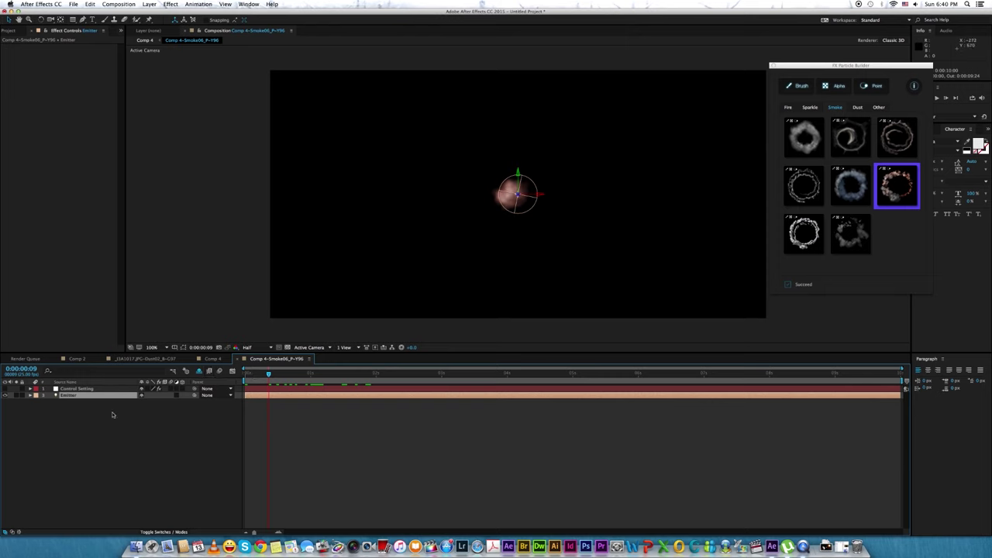
{"action": "left_click_drag", "start_coordinate": [264, 373], "coordinate": [244, 371]}
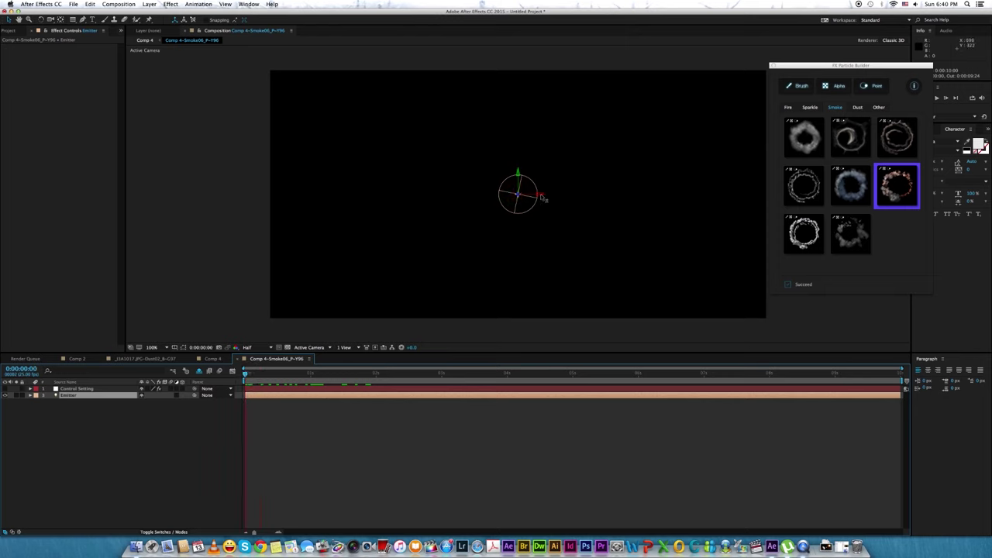
- Keyframe the Emitter Position from the left edge at 0s to the right edge at 1s
{"action": "left_click_drag", "start_coordinate": [540, 195], "coordinate": [247, 193]}
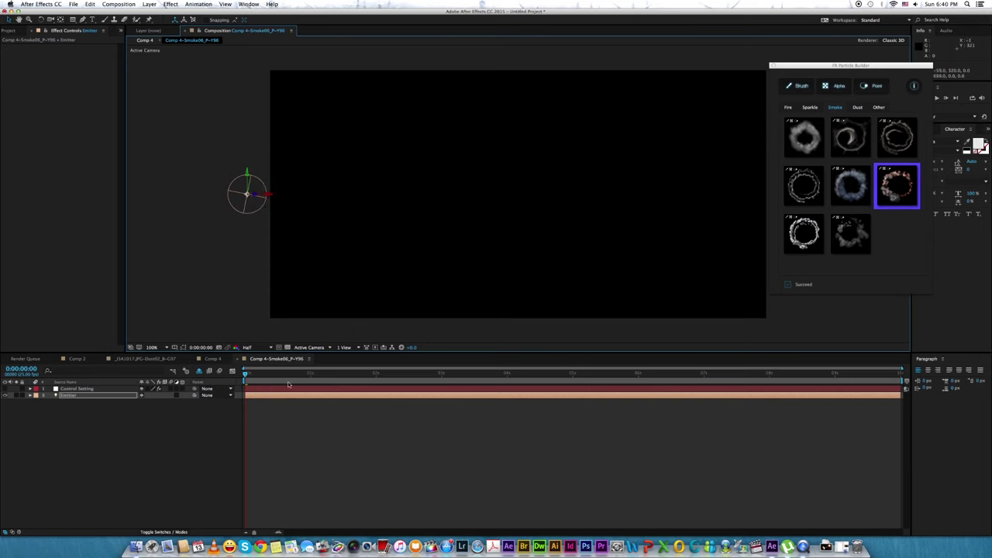
{"action": "key", "text": "p"}
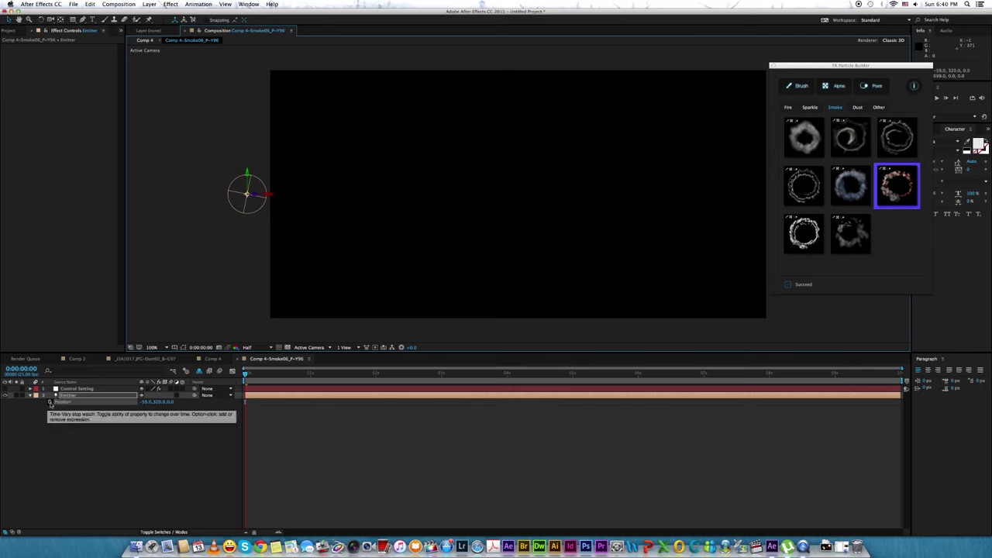
{"action": "left_click", "coordinate": [49, 402]}
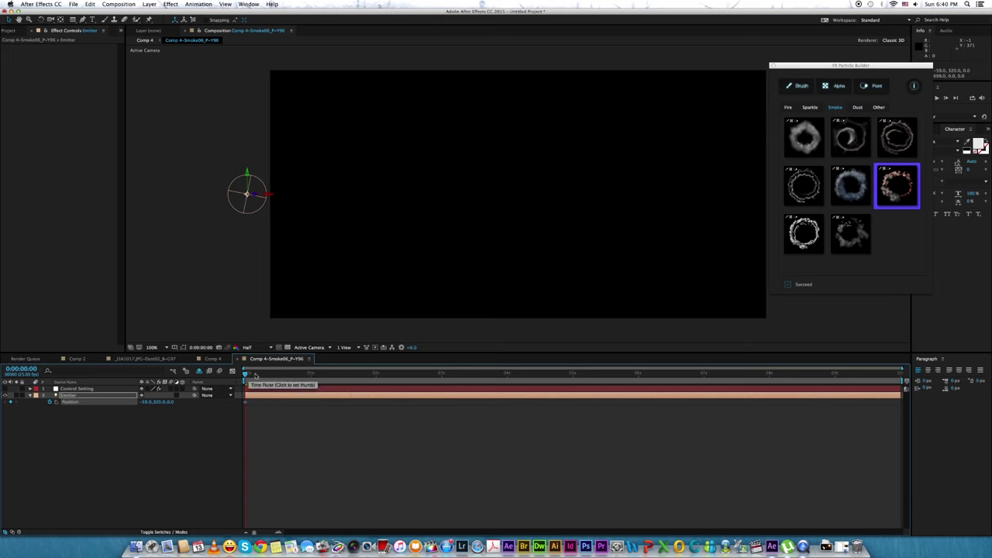
{"action": "left_click", "coordinate": [310, 375]}
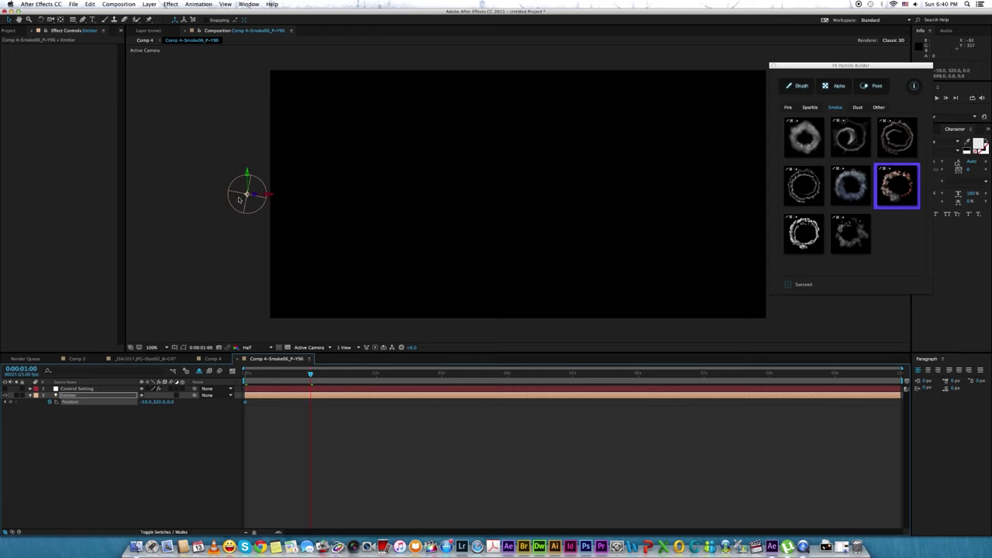
{"action": "left_click_drag", "start_coordinate": [273, 198], "coordinate": [828, 187]}
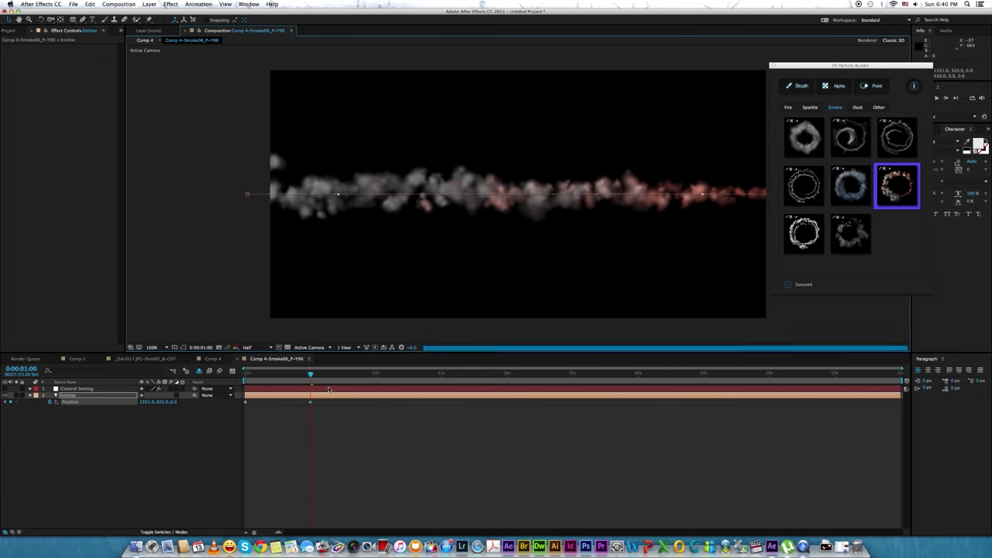
- Preview and orbit around the smoke trail, then select the Control Setting layer
{"action": "left_click_drag", "start_coordinate": [310, 373], "coordinate": [233, 373]}
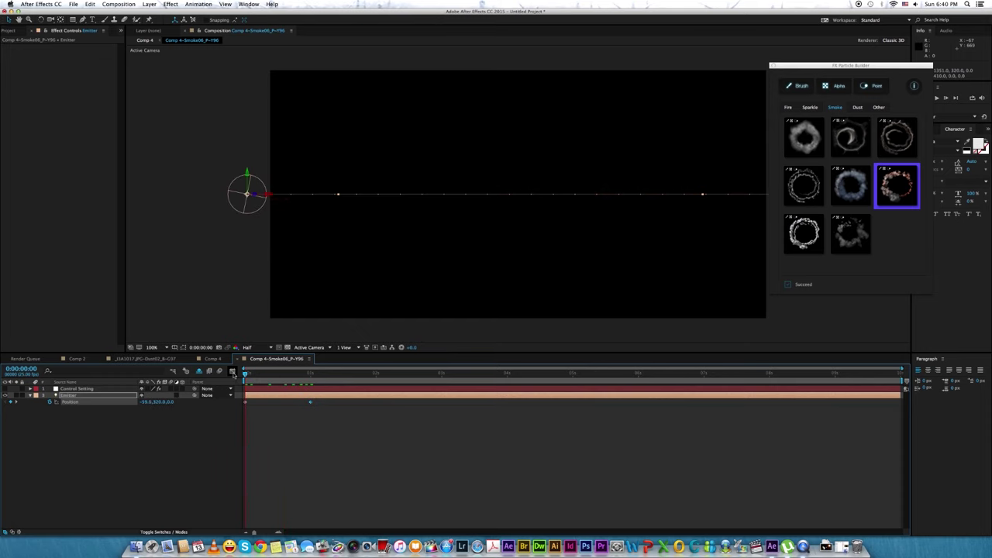
{"action": "key", "text": "space"}
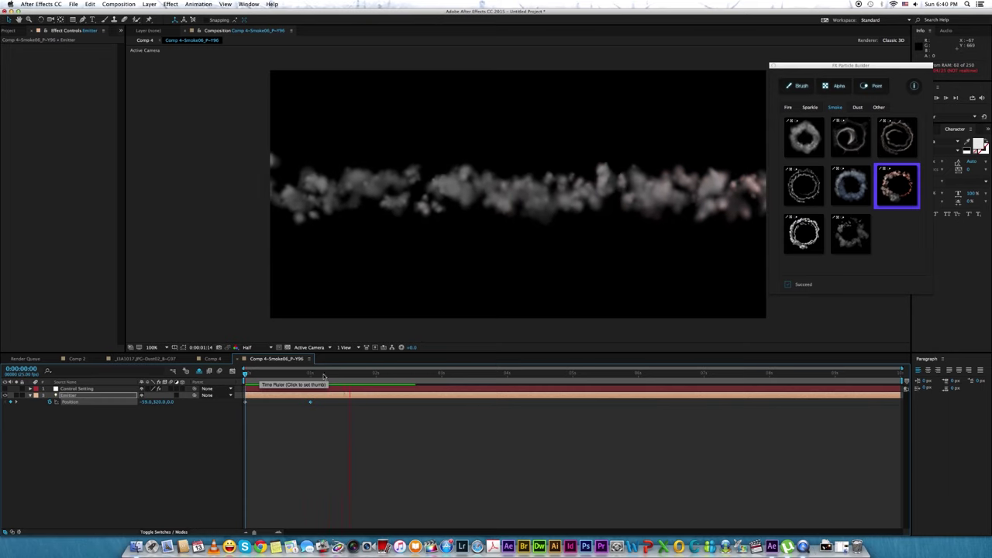
{"action": "left_click_drag", "start_coordinate": [310, 376], "coordinate": [295, 377]}
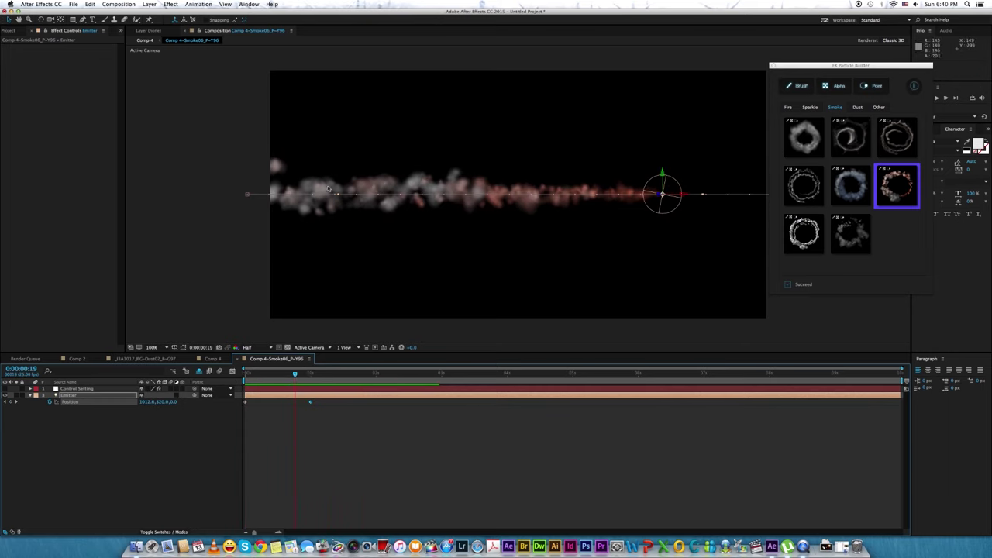
{"action": "key", "text": "c"}
{"action": "left_click_drag", "start_coordinate": [339, 188], "coordinate": [482, 93]}
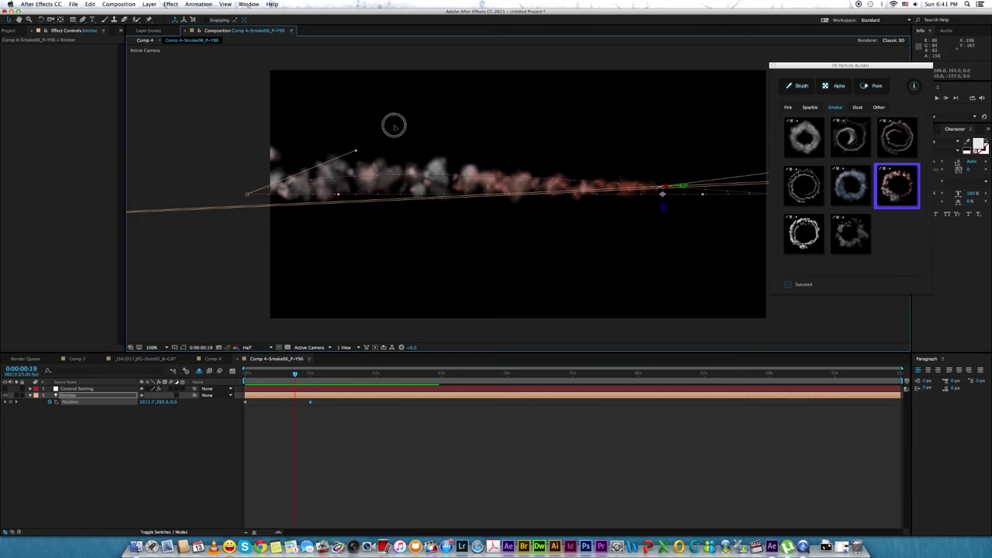
{"action": "left_click_drag", "start_coordinate": [483, 93], "coordinate": [498, 64]}
{"action": "left_click_drag", "start_coordinate": [273, 372], "coordinate": [245, 380]}
{"action": "left_click", "coordinate": [276, 423]}
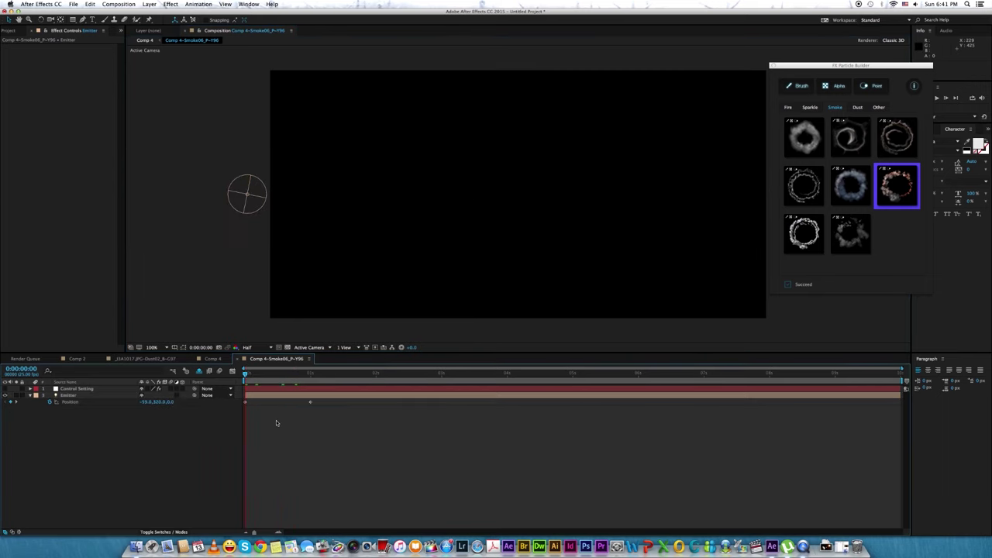
{"action": "key", "text": "space"}
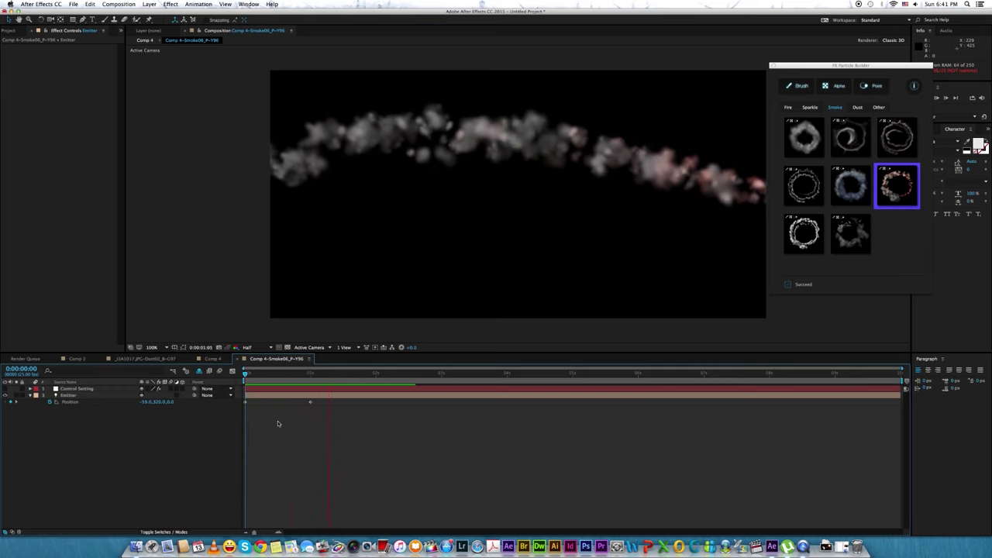
{"action": "left_click", "coordinate": [294, 374]}
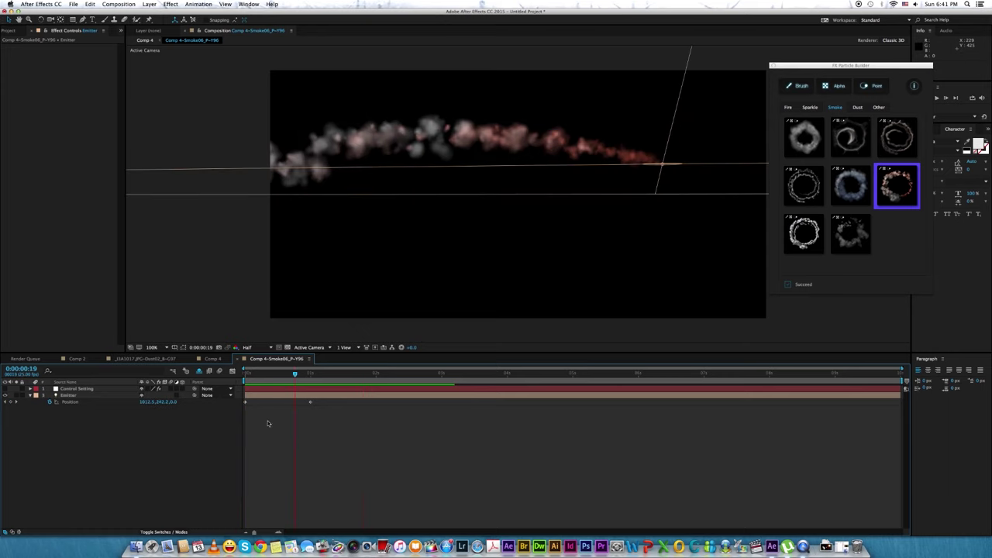
{"action": "left_click", "coordinate": [78, 389]}
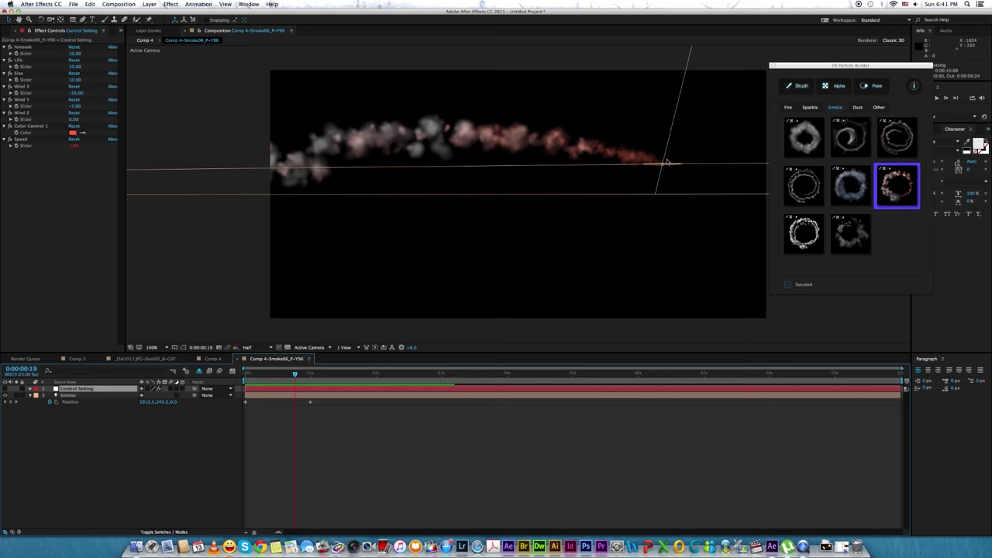
- Change the Control Setting smoke colour from red to golden yellow FCCA00
{"action": "left_click", "coordinate": [71, 133]}
{"action": "left_click_drag", "start_coordinate": [511, 318], "coordinate": [510, 313]}
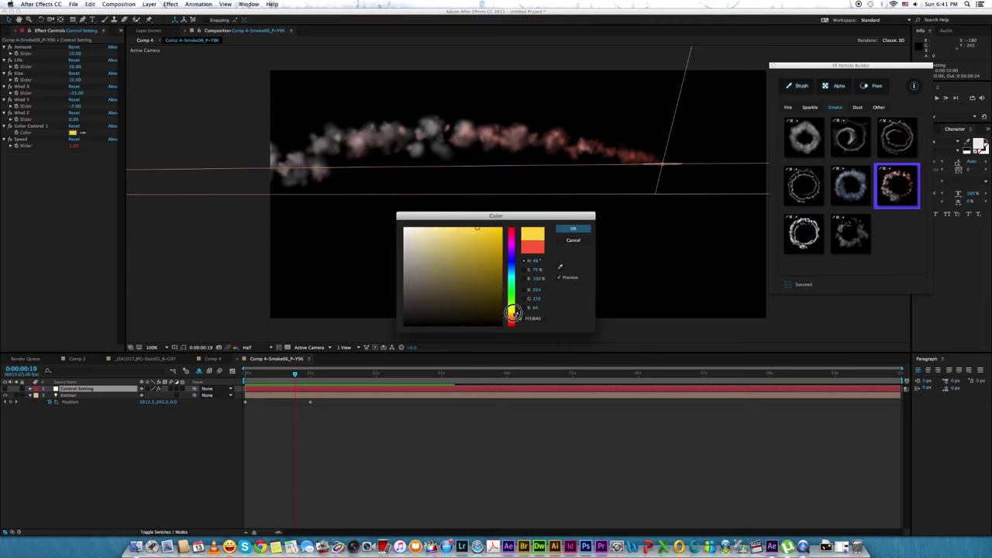
{"action": "left_click", "coordinate": [494, 233]}
{"action": "left_click_drag", "start_coordinate": [494, 232], "coordinate": [501, 228]}
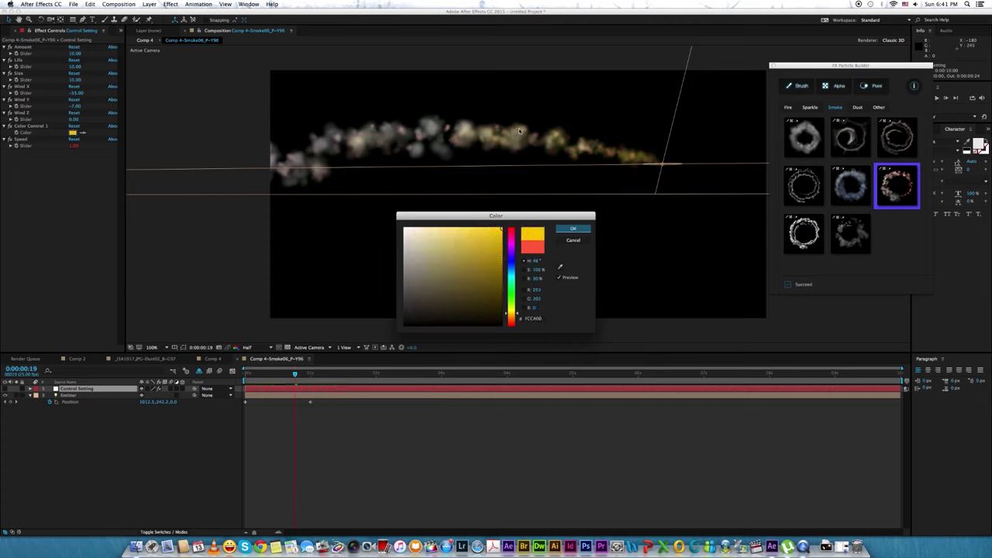
{"action": "left_click", "coordinate": [568, 228]}
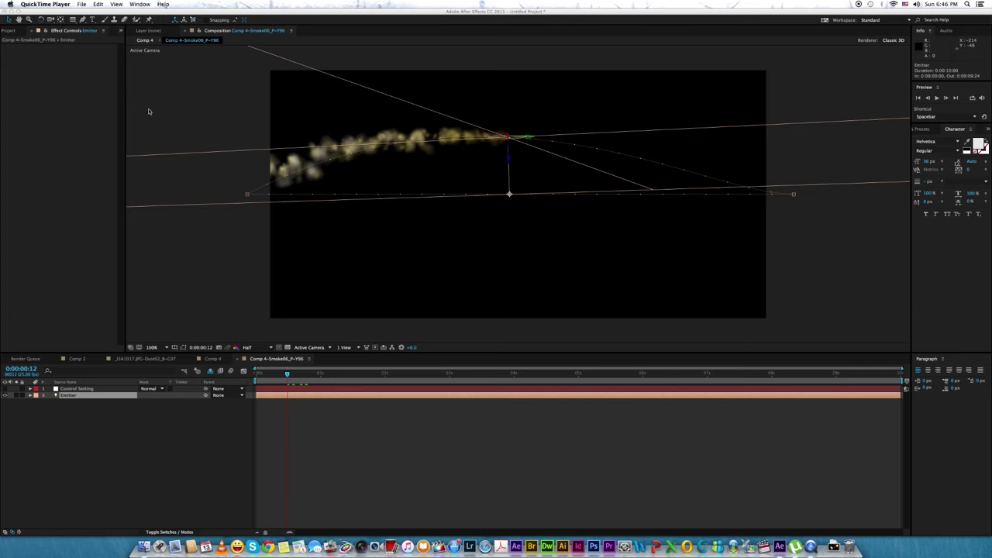
- Add a new point light layer named Emitter, then select the original Emitter layer
{"action": "left_click", "coordinate": [155, 416]}
{"action": "left_click", "coordinate": [153, 6]}
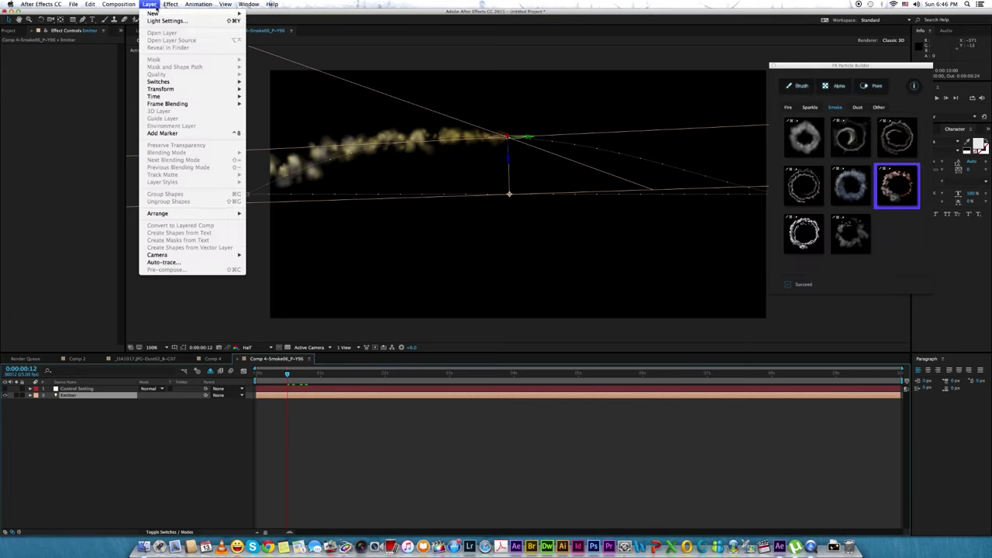
{"action": "mouse_move", "coordinate": [168, 14]}
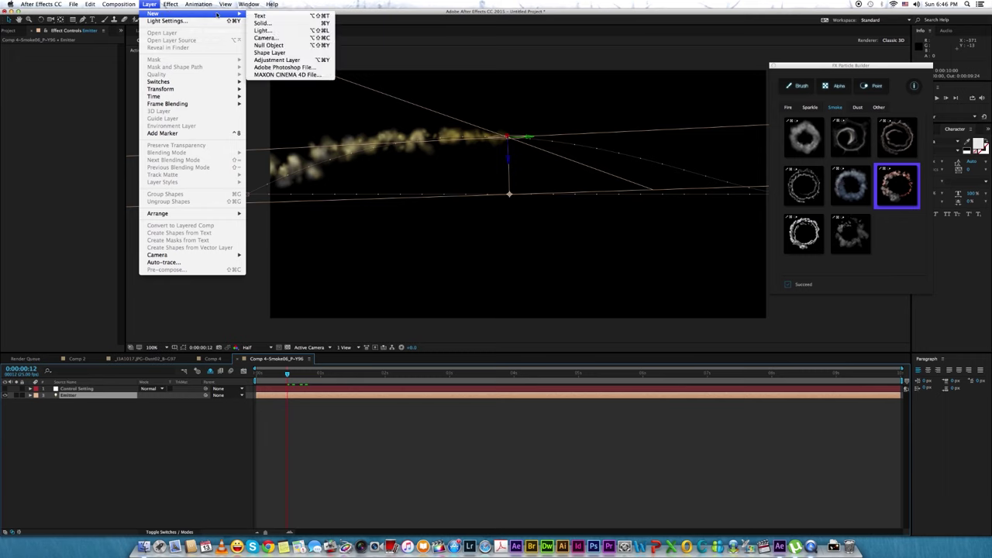
{"action": "left_click", "coordinate": [280, 31]}
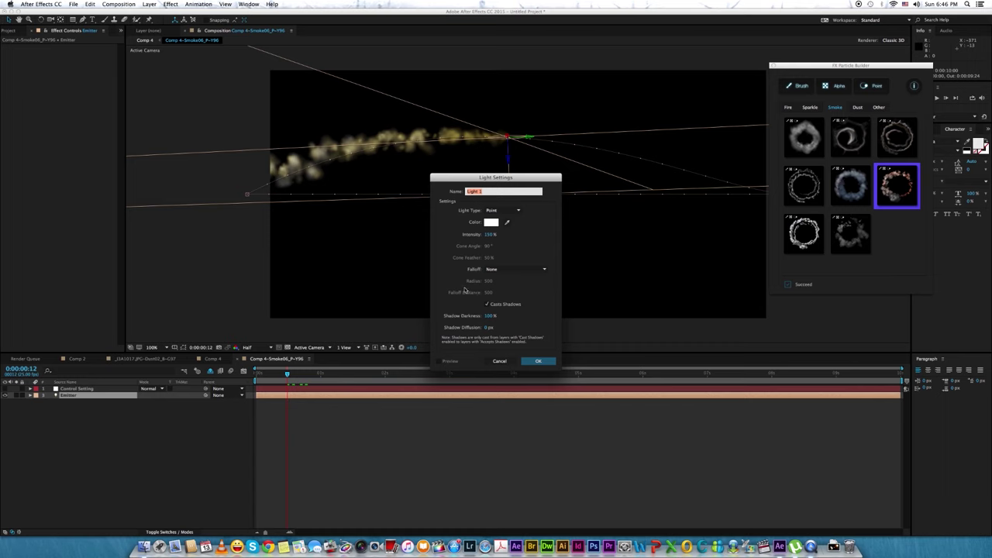
{"action": "type", "text": "L"}
{"action": "left_click", "coordinate": [545, 362]}
{"action": "left_click", "coordinate": [538, 363]}
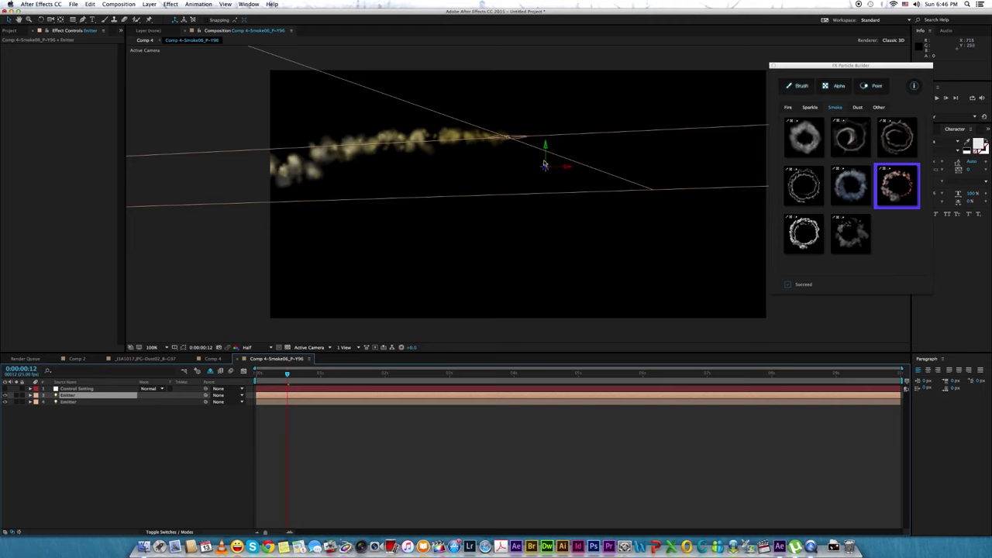
{"action": "left_click", "coordinate": [70, 402]}
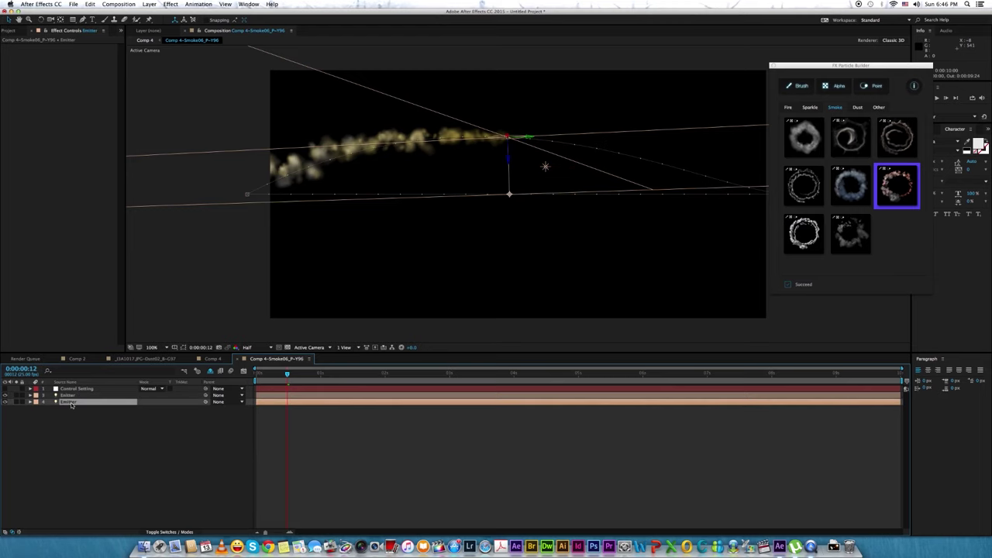
- Delete the original Emitter particle layer and scrub to check the smoke
{"action": "key", "text": "Delete"}
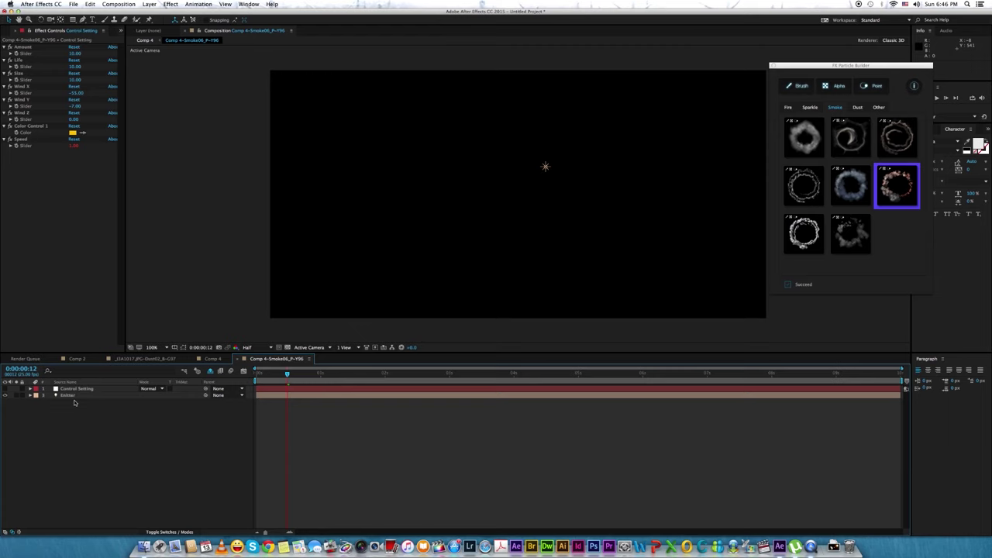
{"action": "left_click", "coordinate": [70, 396]}
{"action": "mouse_move", "coordinate": [288, 375]}
{"action": "left_mouse_down"}
{"action": "mouse_move", "coordinate": [260, 375]}
{"action": "mouse_move", "coordinate": [306, 375]}
{"action": "left_mouse_up"}
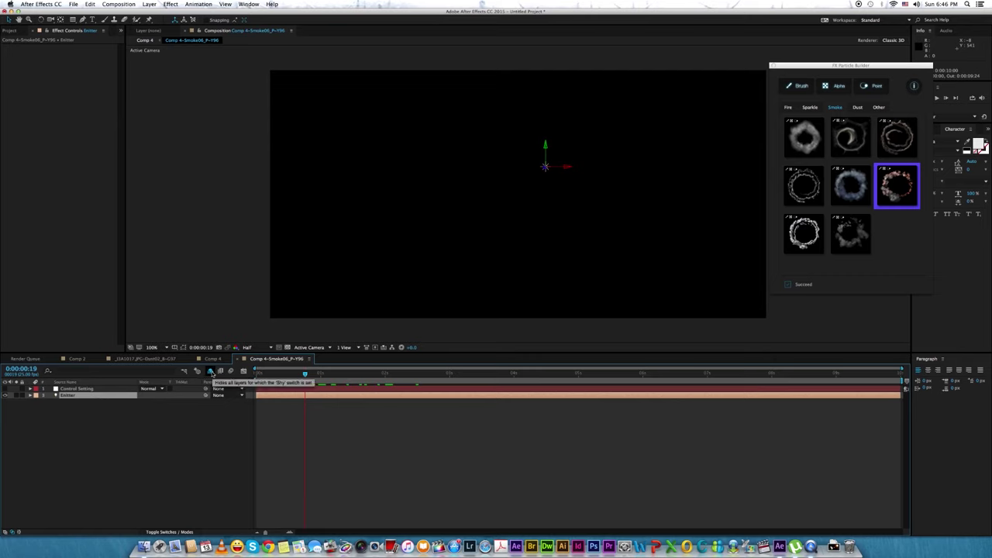
- Reveal shy layers, expand the Smoke06 layer's Particular Emitter settings, then select the Emitter light
{"action": "left_click", "coordinate": [211, 372]}
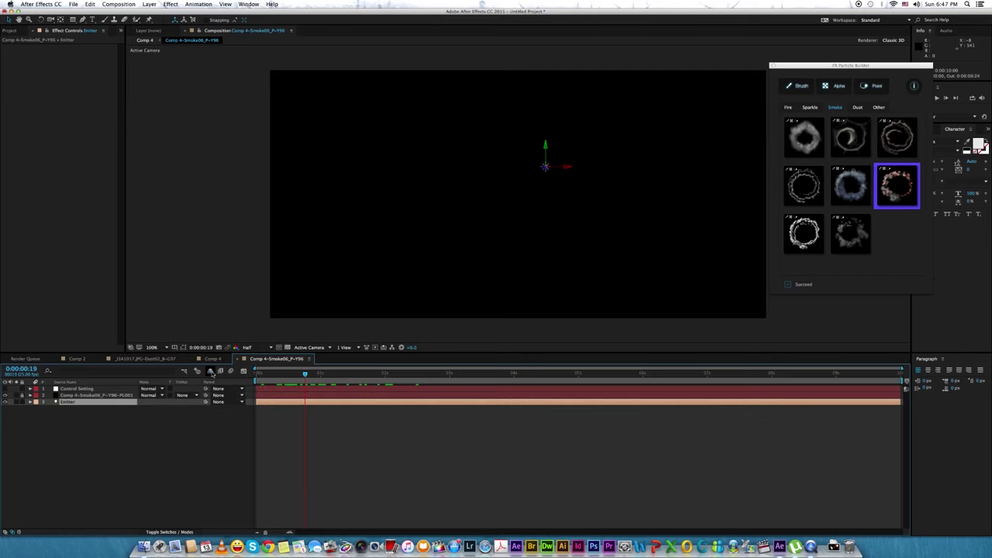
{"action": "left_click", "coordinate": [108, 396]}
{"action": "left_click", "coordinate": [86, 396]}
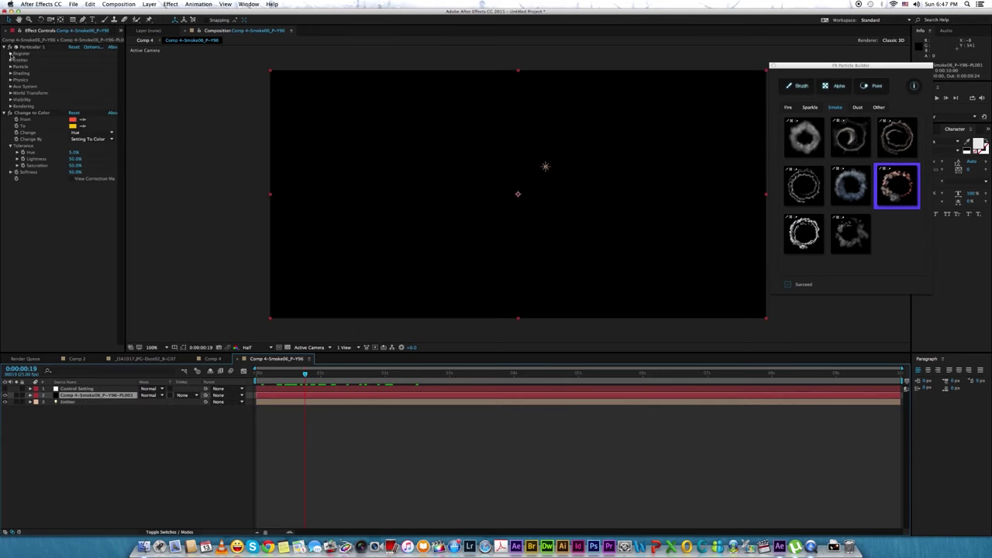
{"action": "left_click", "coordinate": [11, 60]}
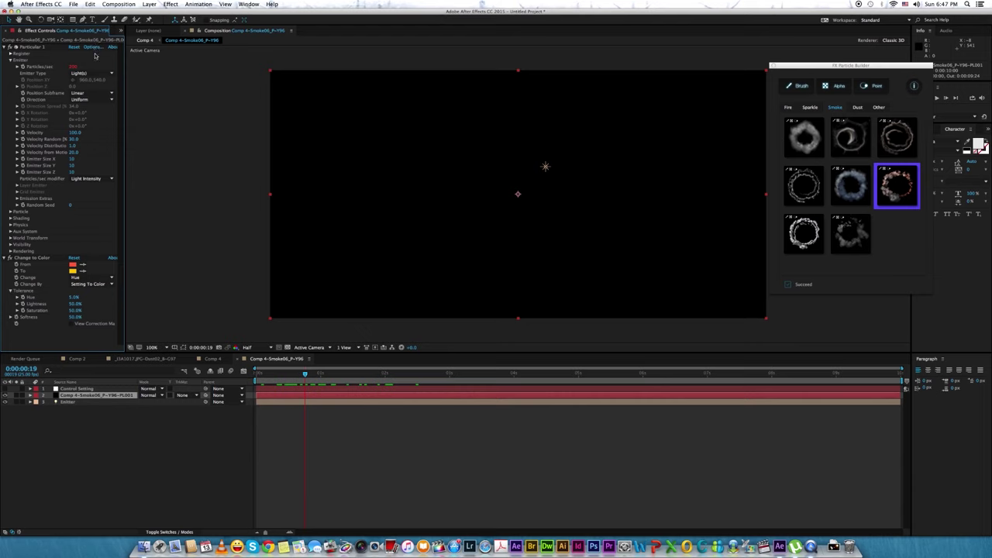
{"action": "left_click", "coordinate": [64, 406]}
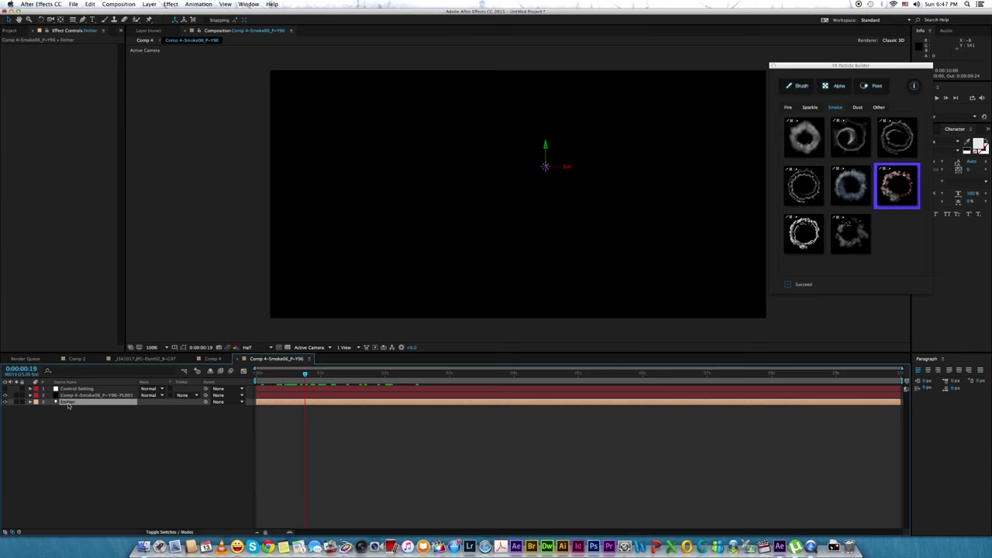
{"action": "right_click", "coordinate": [68, 406]}
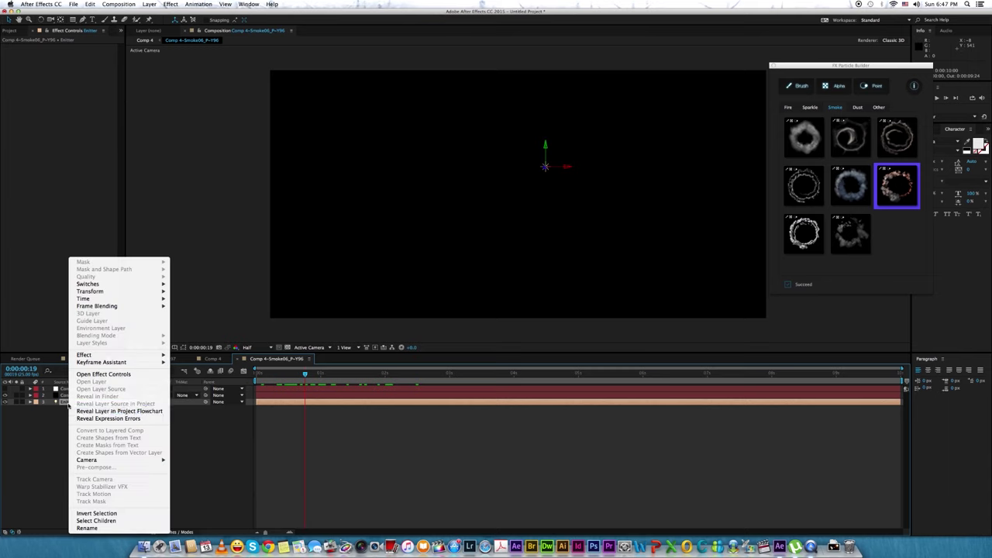
{"action": "left_click", "coordinate": [93, 529]}
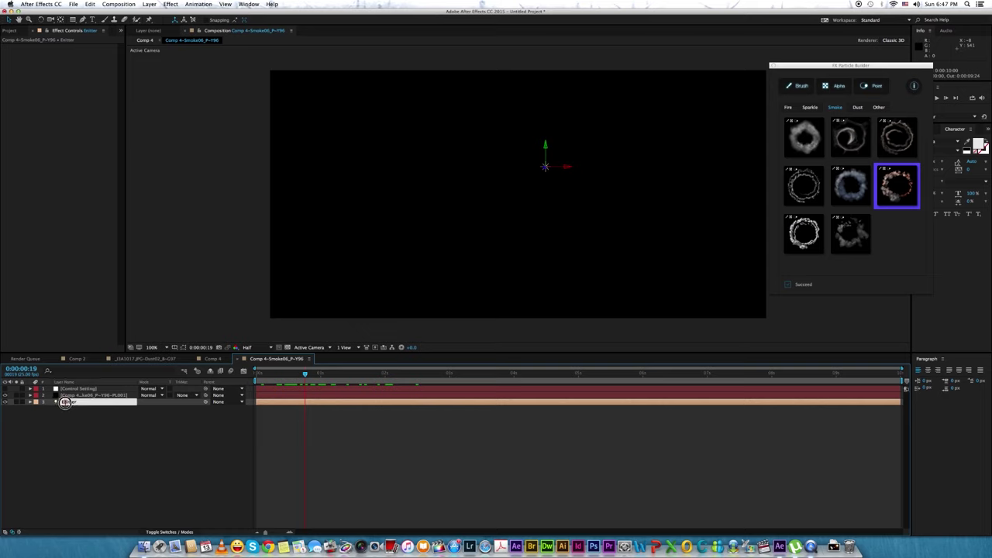
{"action": "left_click", "coordinate": [78, 426]}
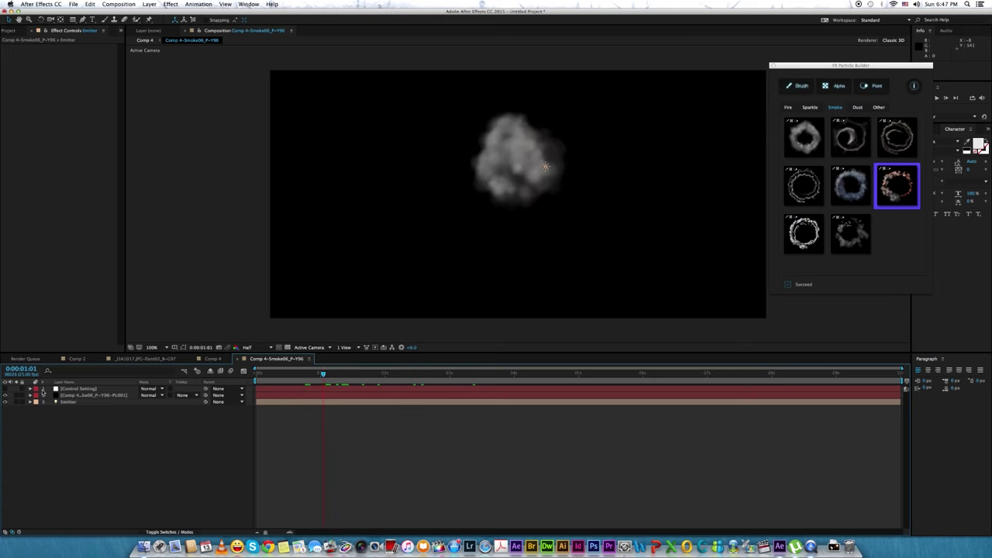
{"action": "left_click", "coordinate": [140, 403]}
{"action": "left_click", "coordinate": [257, 373]}
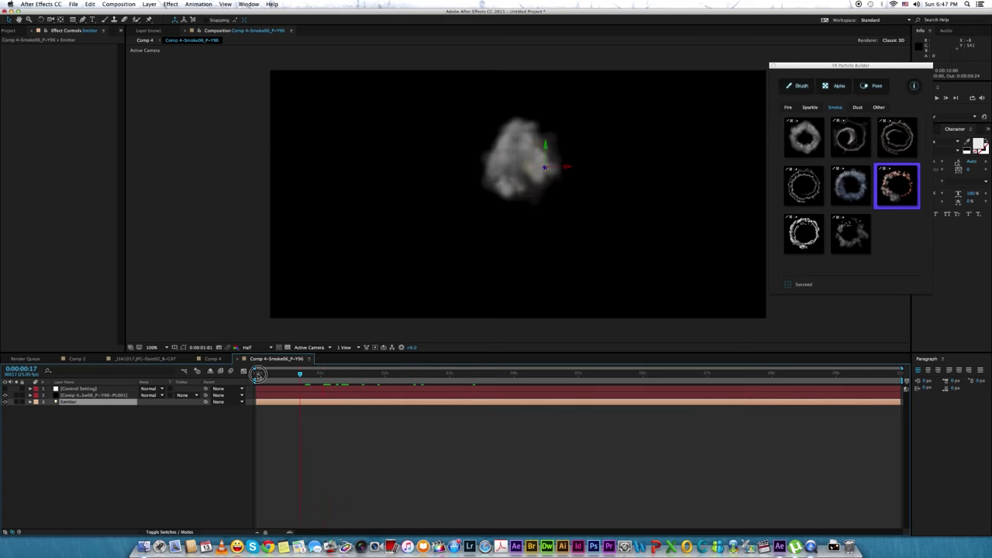
- Keyframe the Emitter light from left edge at 0s to right edge at 2s, curving the path
{"action": "mouse_move", "coordinate": [565, 179]}
{"action": "left_mouse_down"}
{"action": "mouse_move", "coordinate": [307, 165]}
{"action": "mouse_move", "coordinate": [341, 166]}
{"action": "left_mouse_up"}
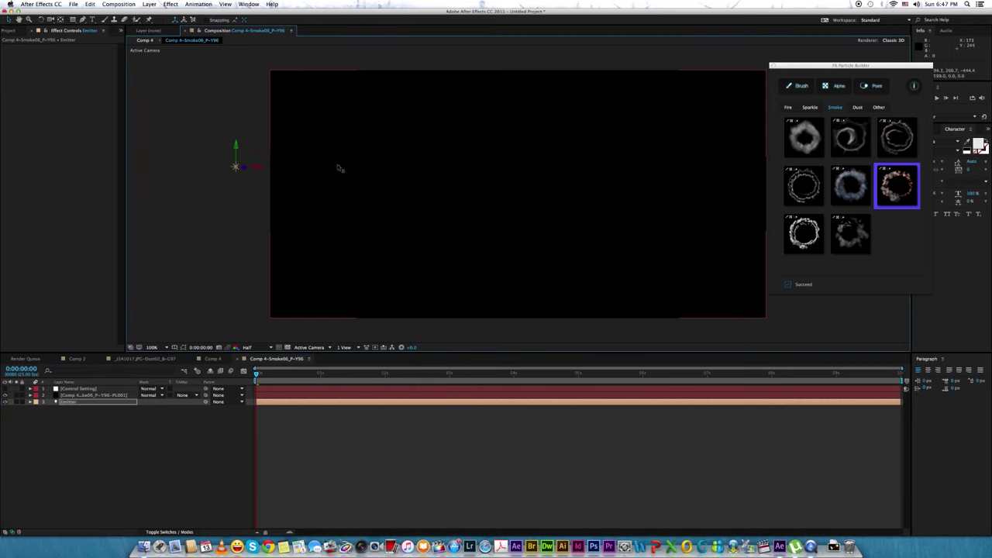
{"action": "key", "text": "p"}
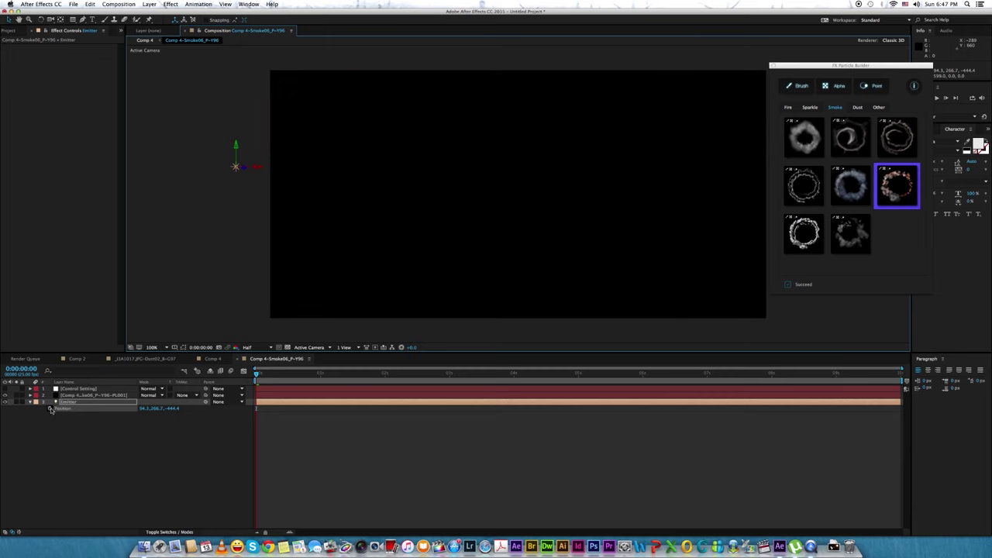
{"action": "left_click", "coordinate": [50, 407]}
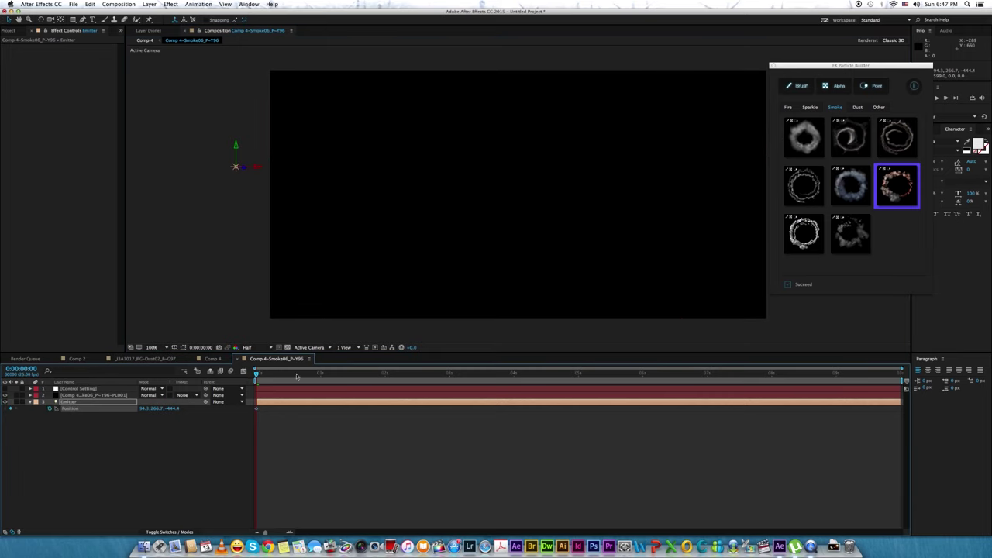
{"action": "left_click", "coordinate": [319, 375]}
{"action": "left_click_drag", "start_coordinate": [259, 169], "coordinate": [524, 167]}
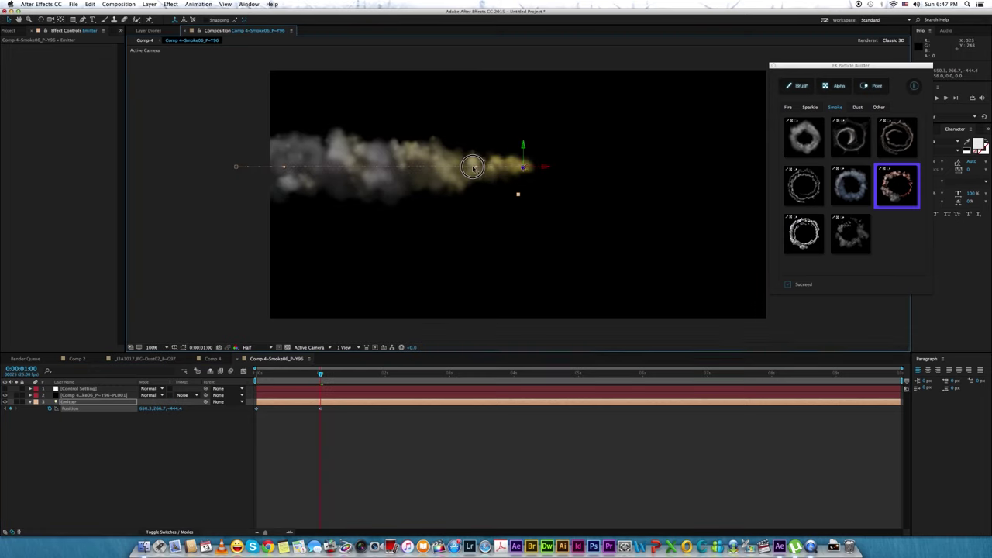
{"action": "left_click", "coordinate": [381, 374]}
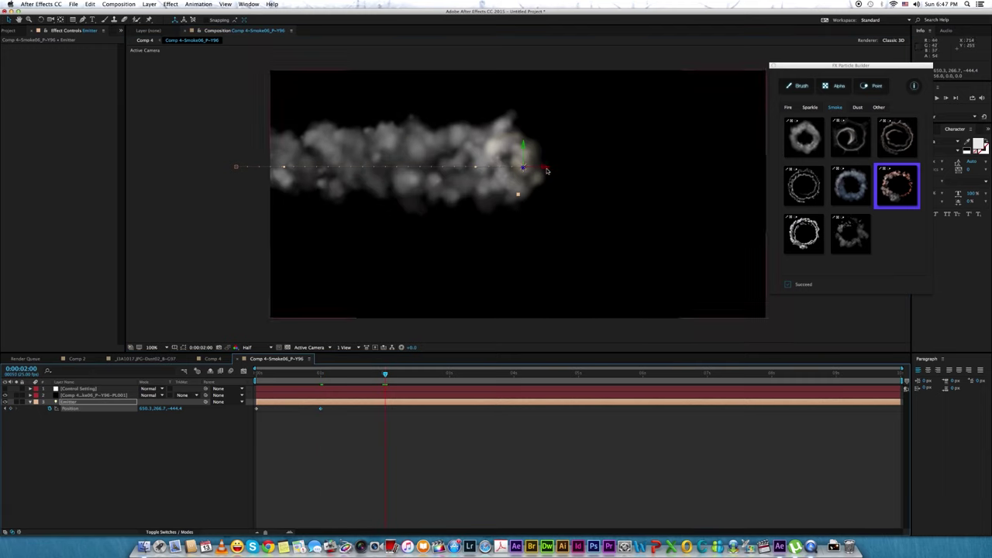
{"action": "left_click_drag", "start_coordinate": [544, 166], "coordinate": [767, 167]}
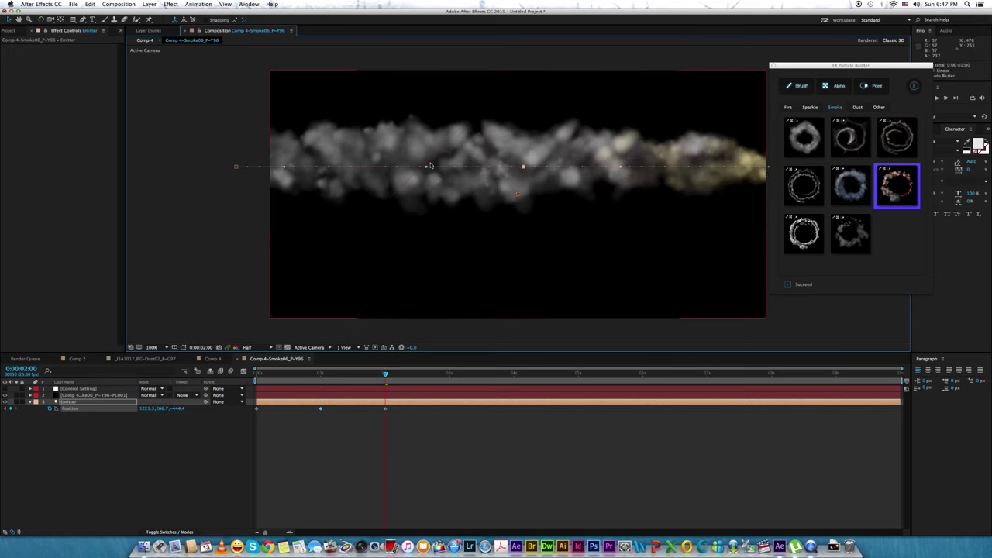
{"action": "mouse_move", "coordinate": [426, 167]}
{"action": "left_mouse_down"}
{"action": "mouse_move", "coordinate": [435, 199]}
{"action": "mouse_move", "coordinate": [475, 243]}
{"action": "left_mouse_up"}
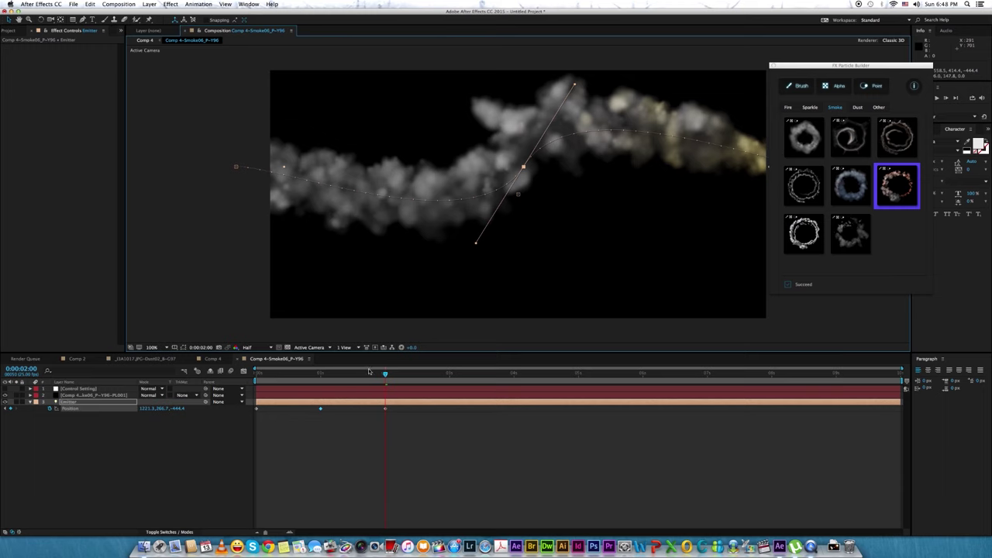
- Preview the curved smoke sweep from the start of the composition
{"action": "left_click_drag", "start_coordinate": [385, 373], "coordinate": [256, 371]}
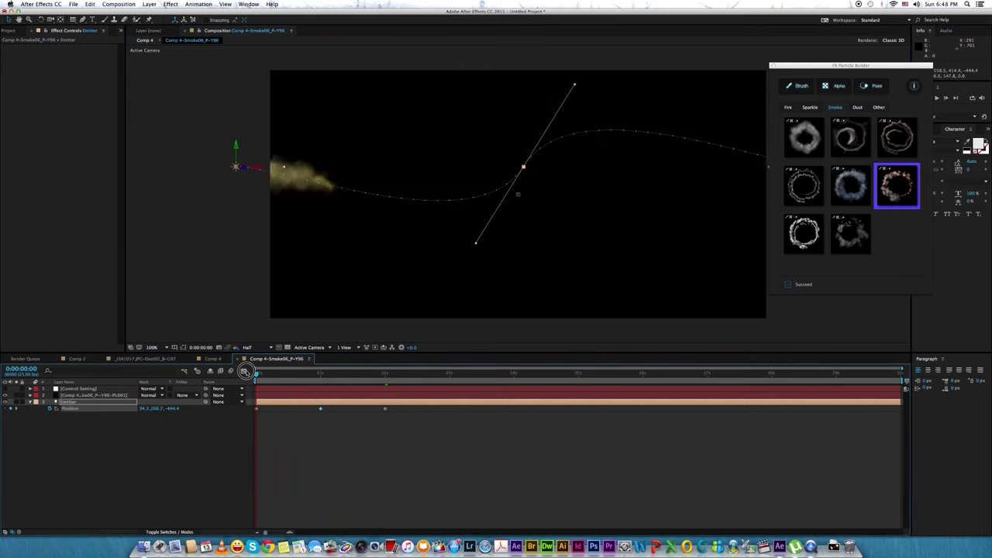
{"action": "left_click", "coordinate": [232, 329]}
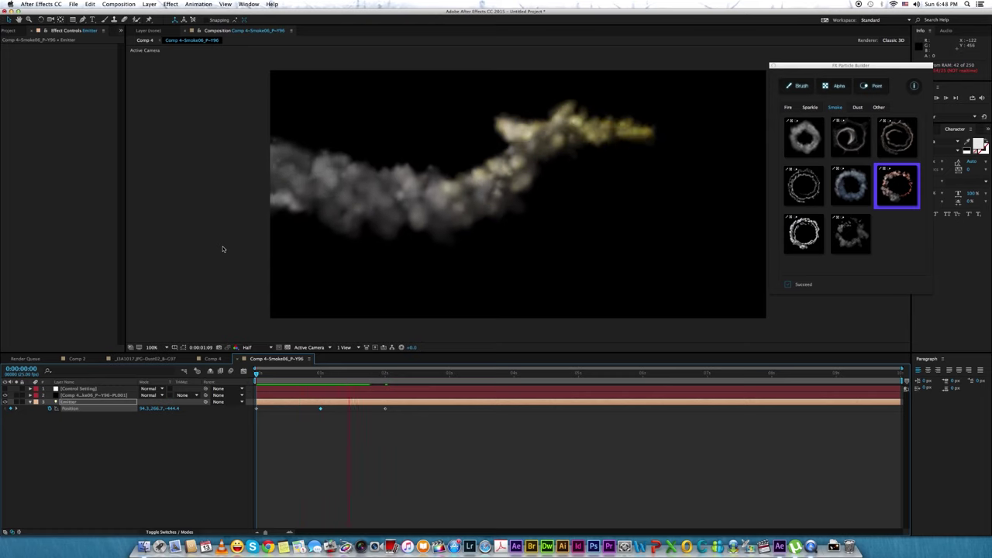
{"action": "left_click", "coordinate": [377, 379]}
- At 0:00:01:10 in the Control Setting sliders, try smoke Size 5 and settle on 7
{"action": "left_click_drag", "start_coordinate": [377, 379], "coordinate": [346, 378]}
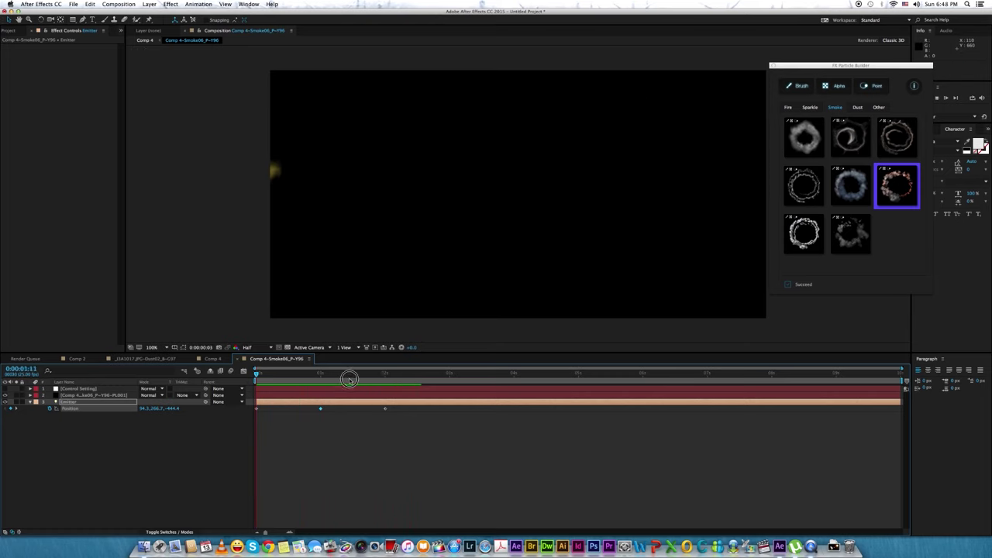
{"action": "left_click", "coordinate": [87, 389]}
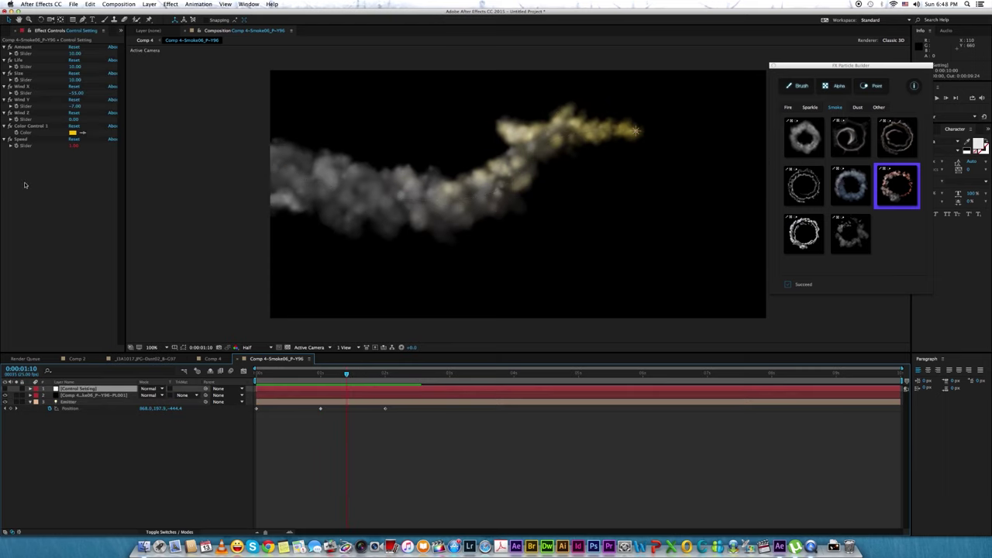
{"action": "left_click", "coordinate": [74, 80]}
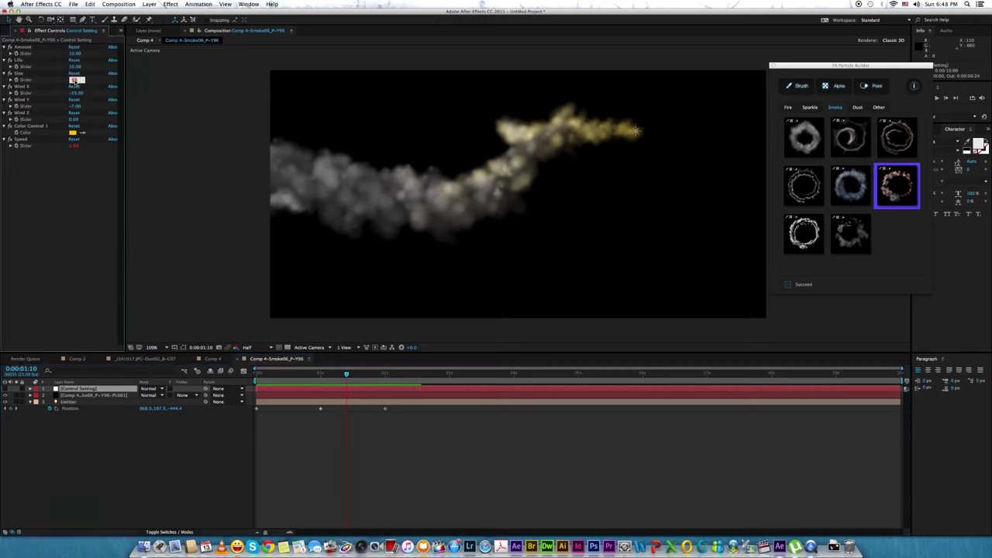
{"action": "key", "text": "Return"}
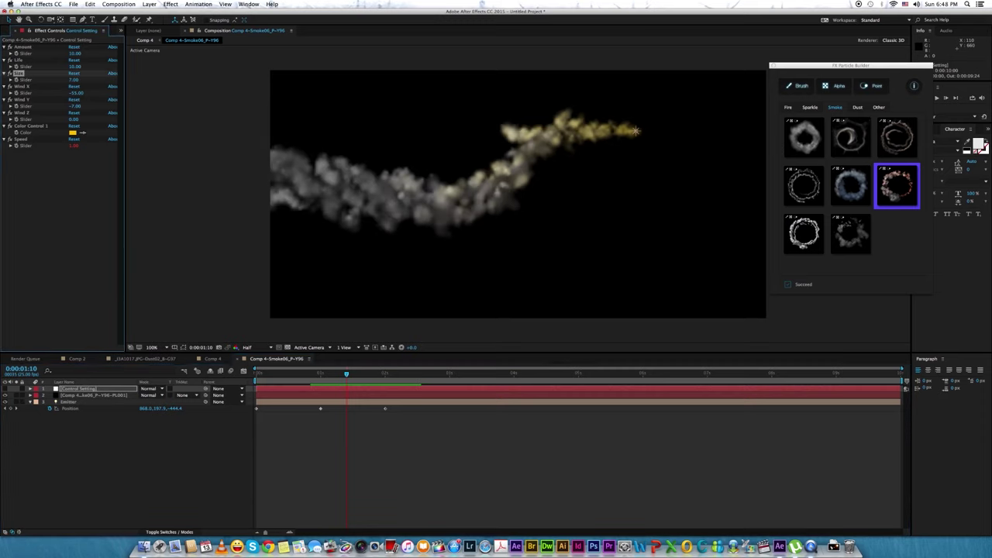
{"action": "left_click", "coordinate": [74, 79]}
{"action": "type", "text": "5"}
{"action": "key", "text": "Return"}
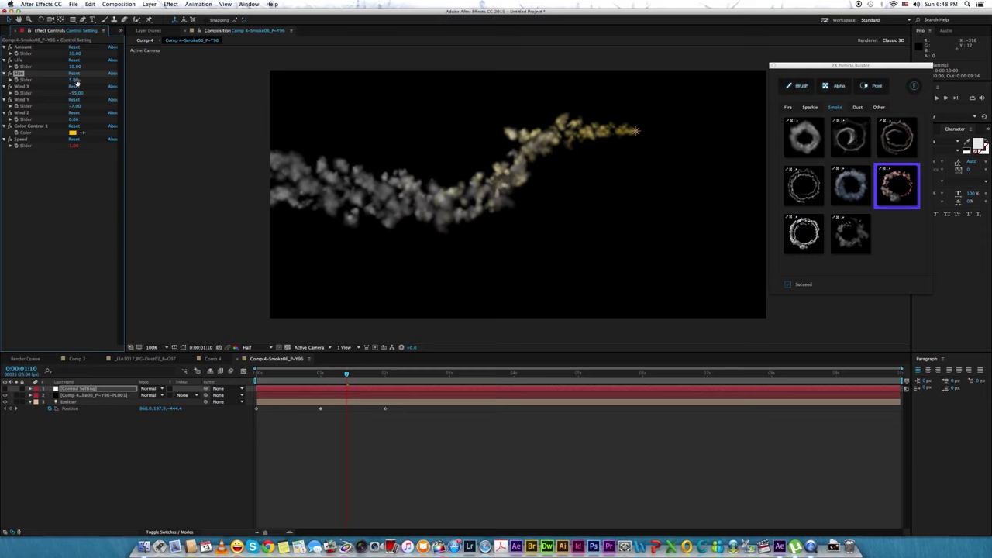
{"action": "left_click", "coordinate": [74, 80]}
{"action": "type", "text": "7"}
{"action": "key", "text": "Return"}
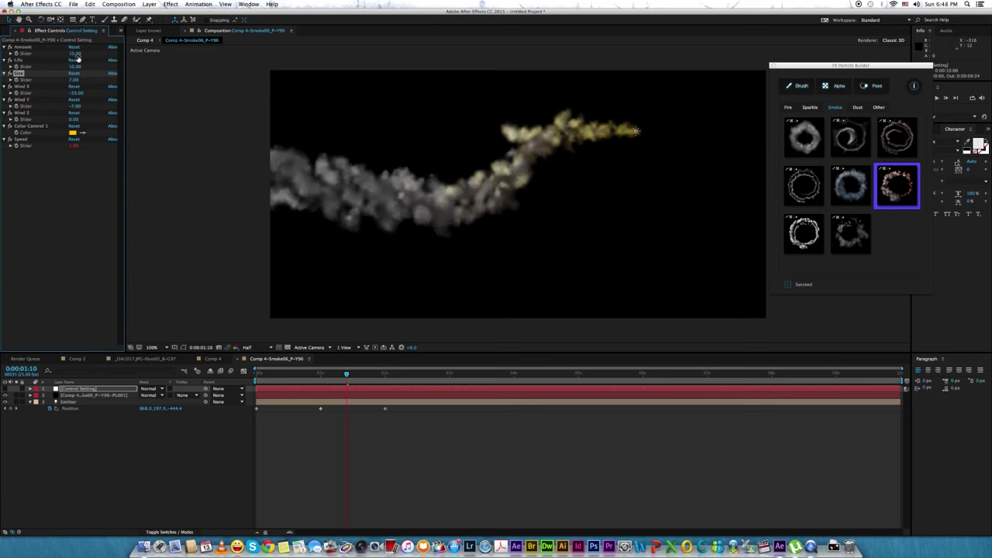
- Set the particle Amount to 8 and preview the smoke trail from about 0:00:00:22
{"action": "left_click", "coordinate": [75, 54]}
{"action": "key", "text": "Return"}
{"action": "left_click_drag", "start_coordinate": [344, 373], "coordinate": [240, 371]}
{"action": "key", "text": "space"}
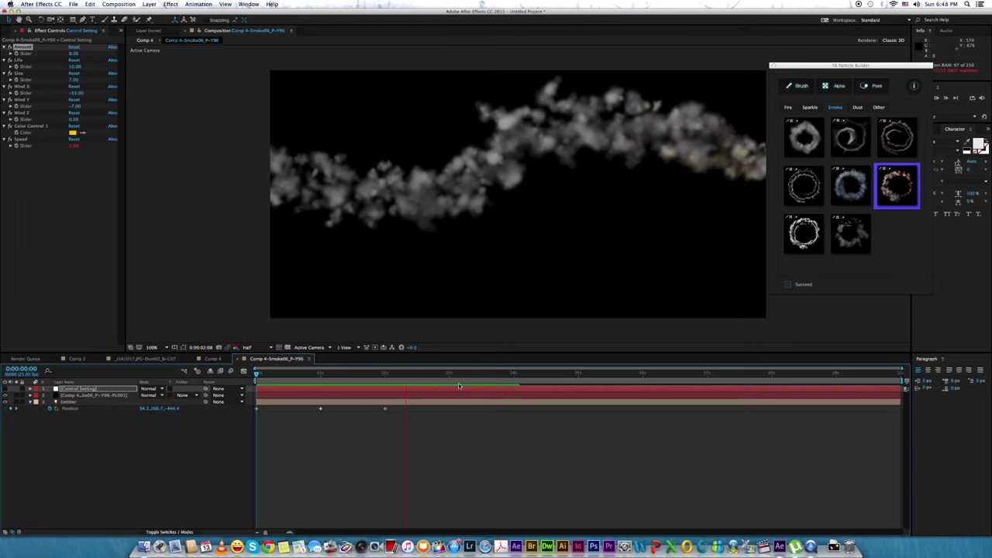
{"action": "key", "text": "space"}
{"action": "left_click_drag", "start_coordinate": [308, 377], "coordinate": [398, 376]}
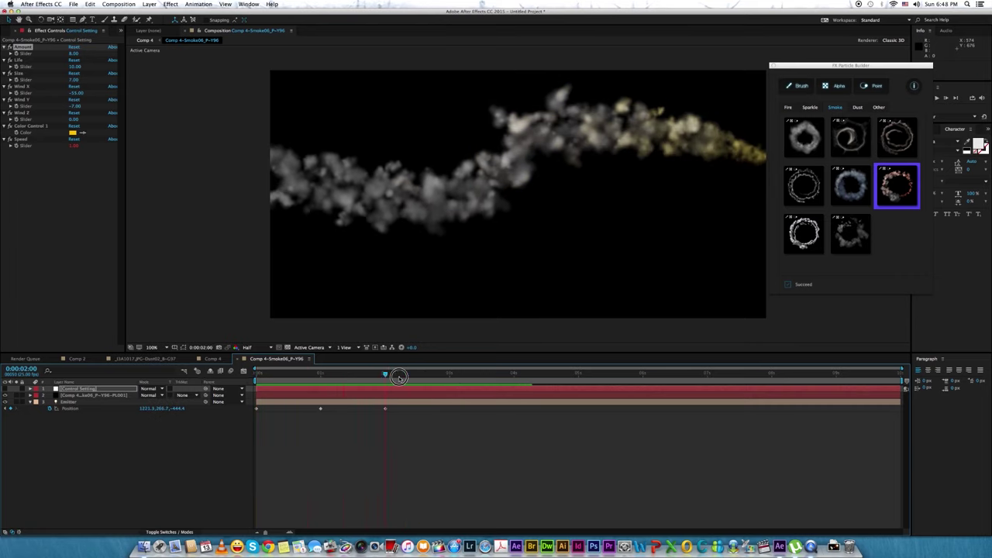
{"action": "left_click_drag", "start_coordinate": [398, 376], "coordinate": [297, 377]}
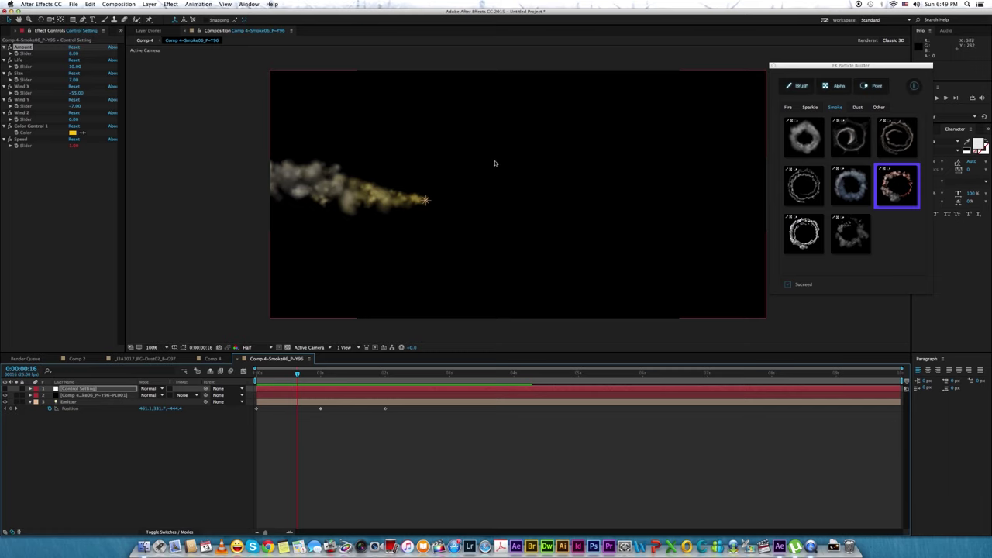
{"action": "left_click_drag", "start_coordinate": [296, 375], "coordinate": [276, 375]}
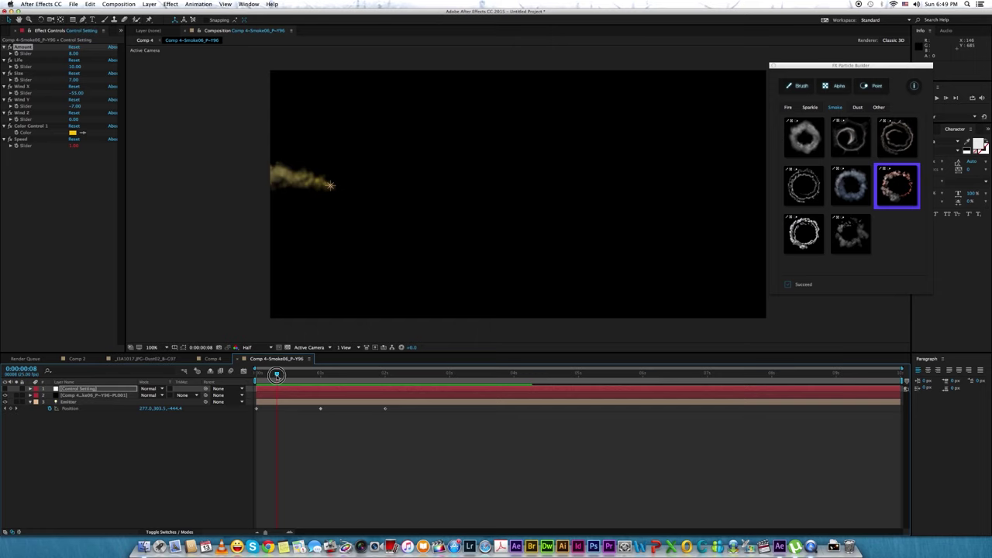
{"action": "left_click_drag", "start_coordinate": [276, 375], "coordinate": [320, 375]}
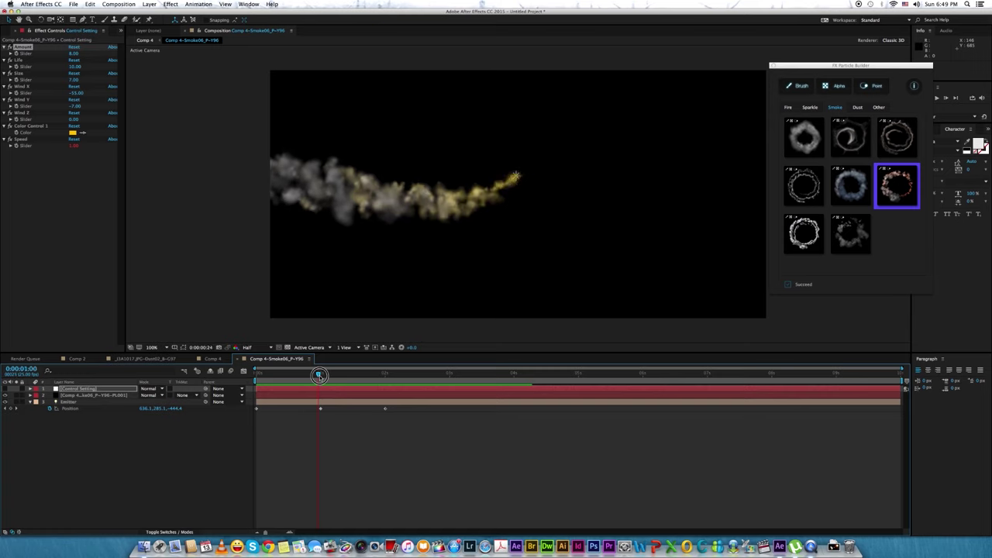
{"action": "left_click", "coordinate": [379, 375]}
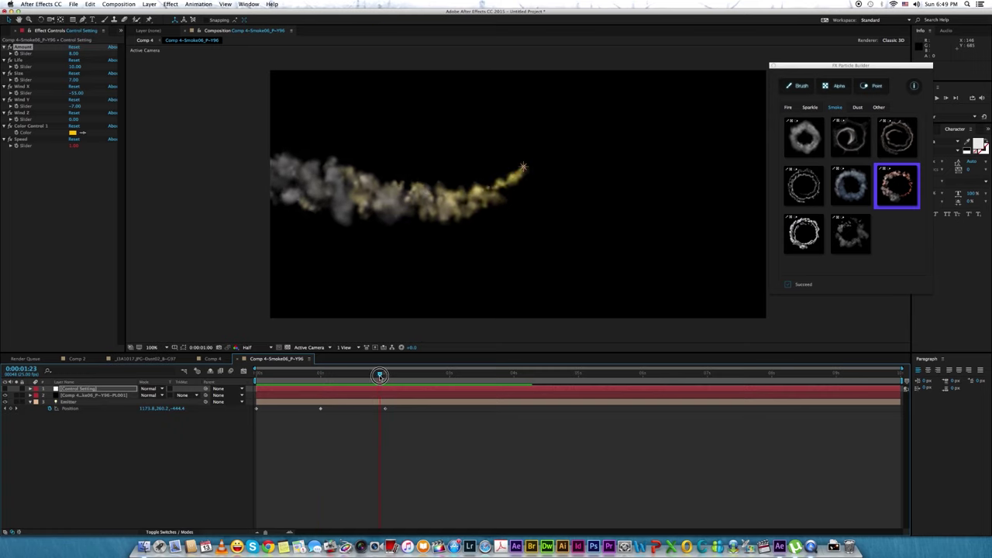